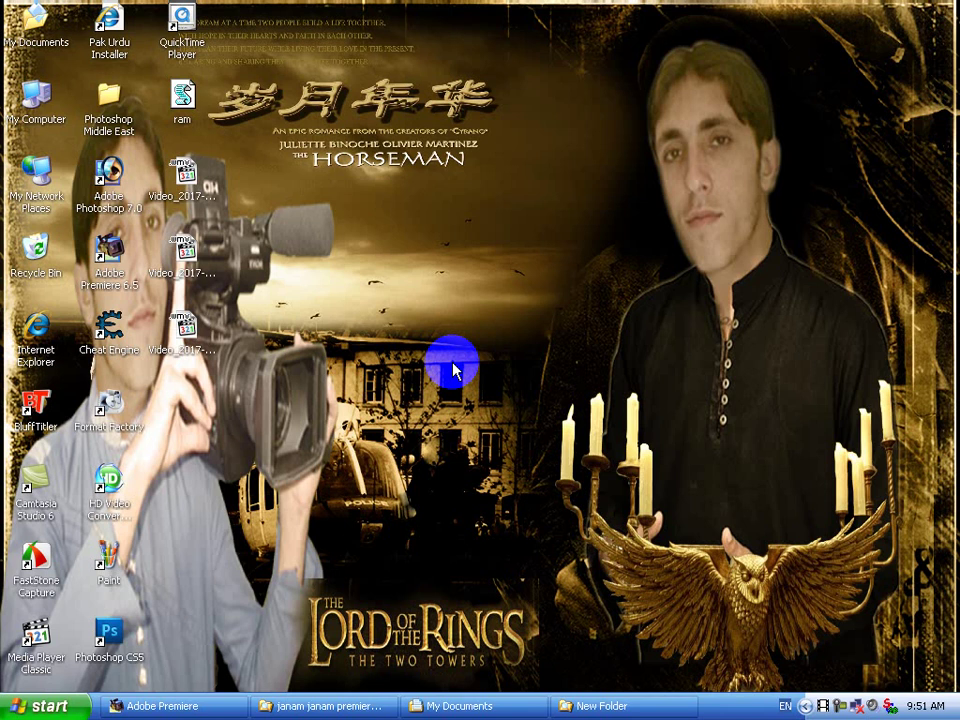
# Step: Refresh the Windows XP desktop and return to the janam janam Premiere project
pyautogui.rightClick(385, 297)
pyautogui.click(417, 329)
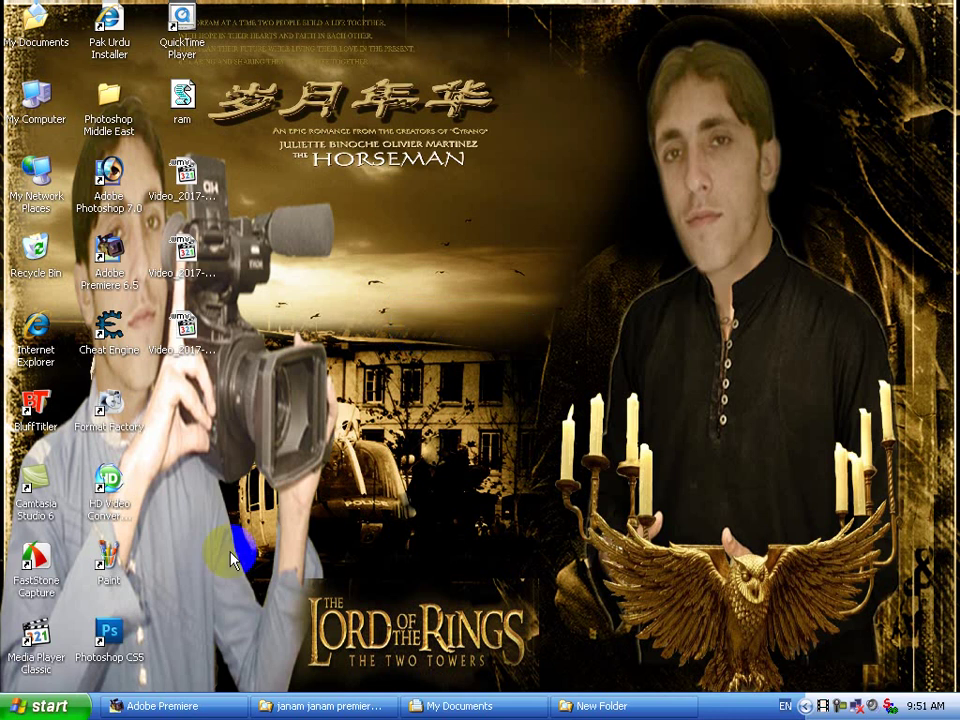
pyautogui.click(207, 710)
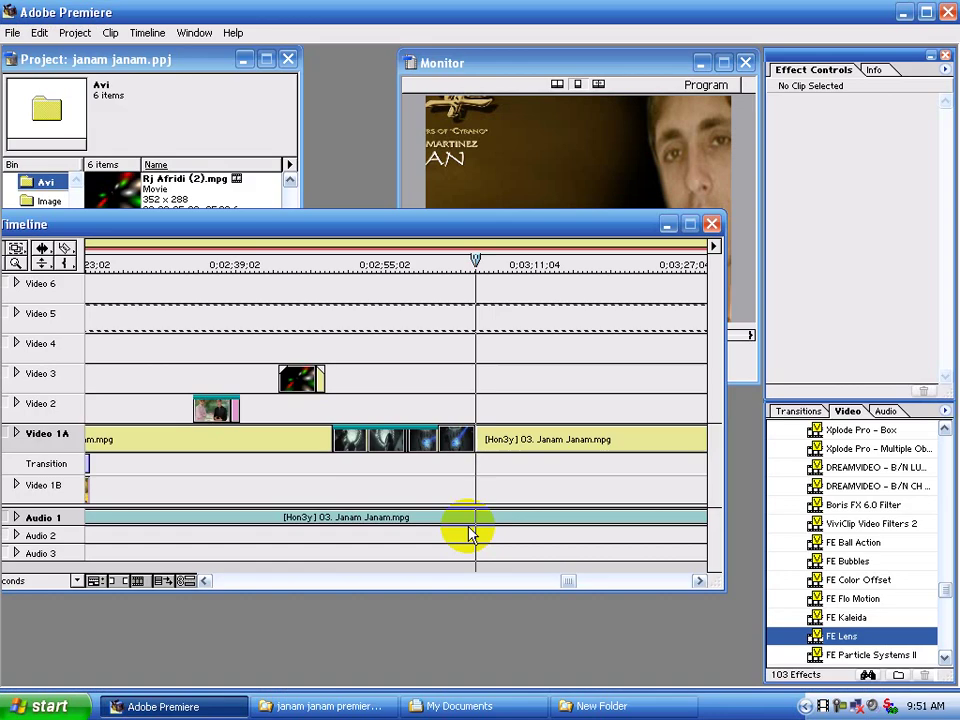
# Step: Reposition the Timeline window and scrub through the song to locate the cut point
pyautogui.moveTo(503, 240); pyautogui.dragTo(500, 308)
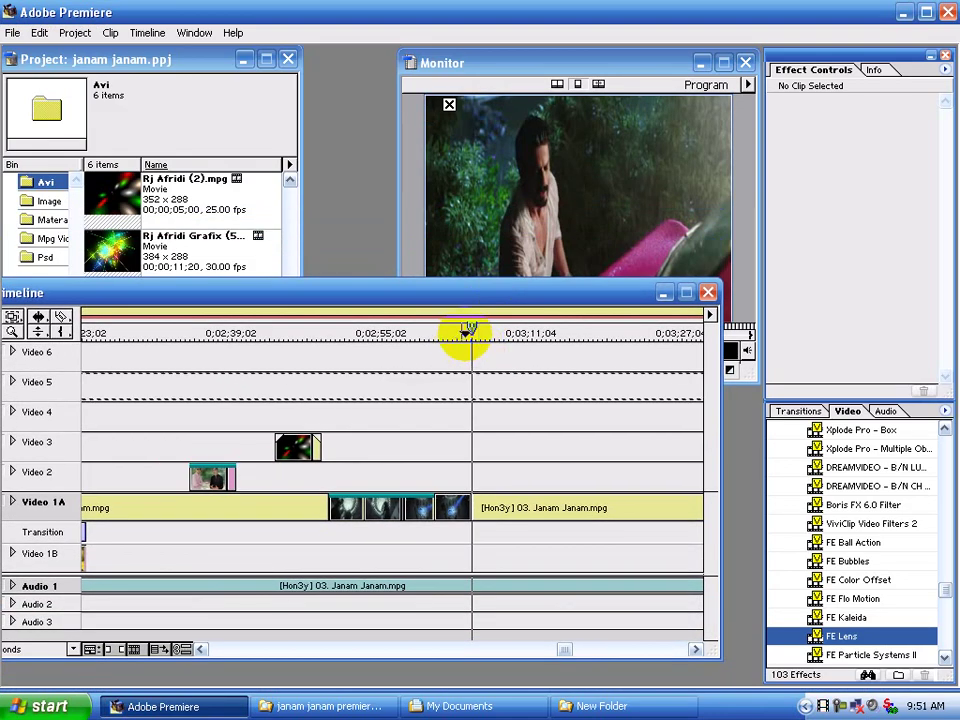
pyautogui.moveTo(480, 332)
pyautogui.mouseDown()
pyautogui.moveTo(498, 333)
pyautogui.moveTo(475, 333)
pyautogui.mouseUp()
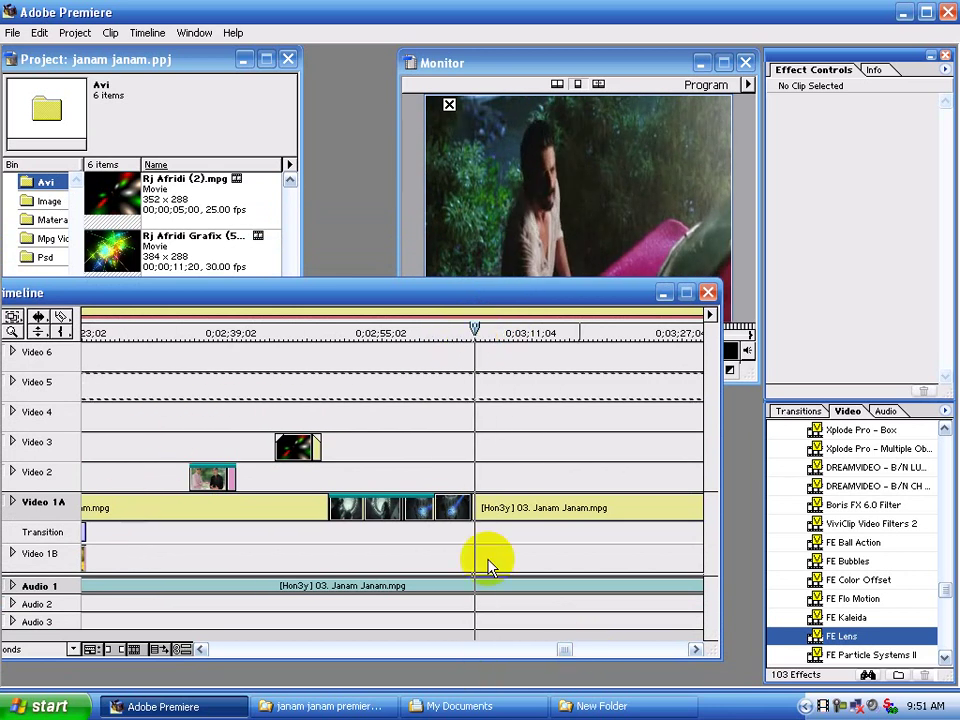
pyautogui.click(452, 510)
pyautogui.click(533, 617)
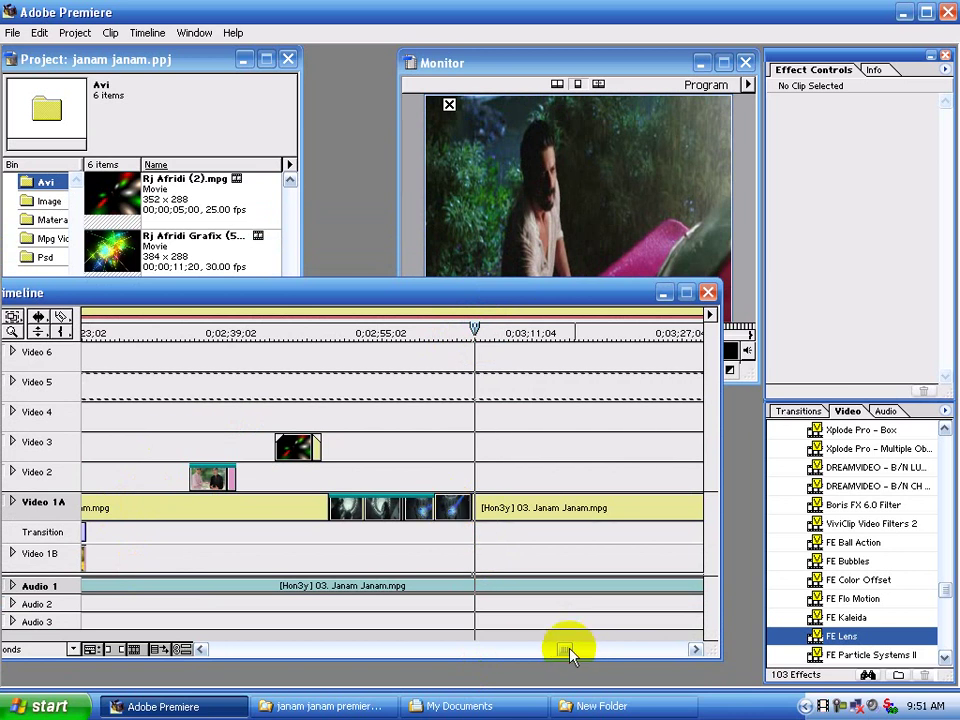
pyautogui.moveTo(568, 650); pyautogui.dragTo(636, 646)
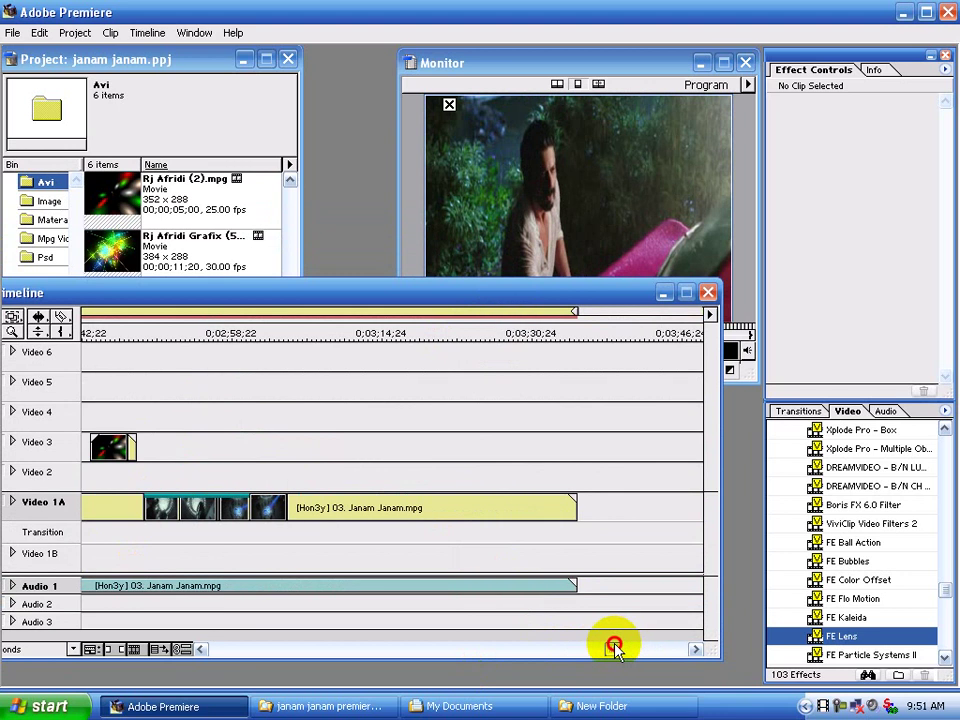
pyautogui.moveTo(636, 646); pyautogui.dragTo(615, 646)
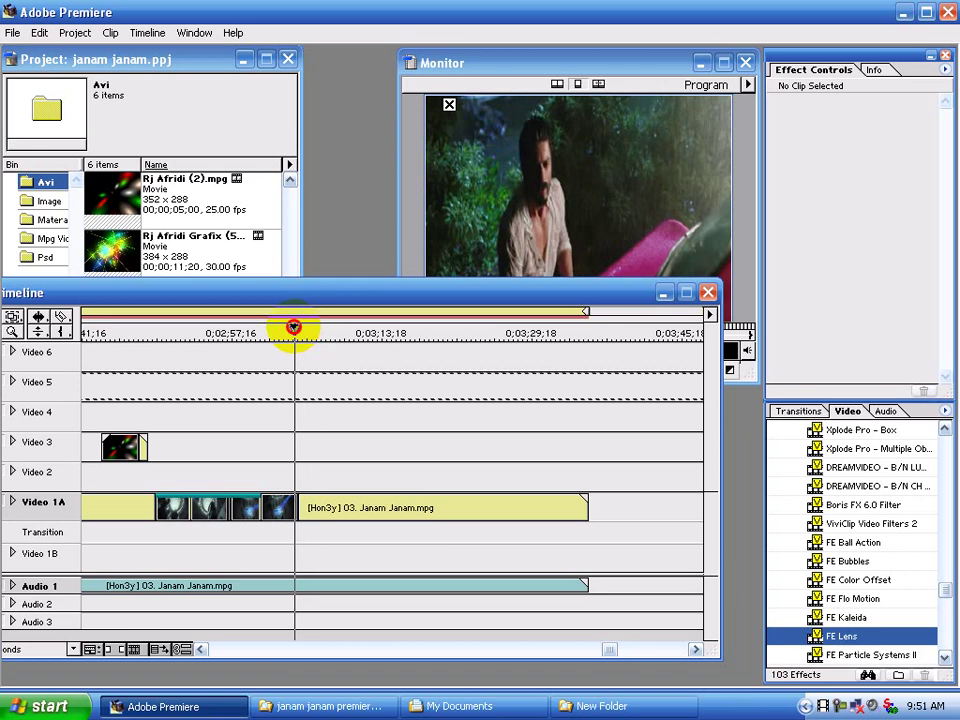
pyautogui.moveTo(301, 326); pyautogui.dragTo(321, 328)
pyautogui.moveTo(409, 318); pyautogui.dragTo(299, 362)
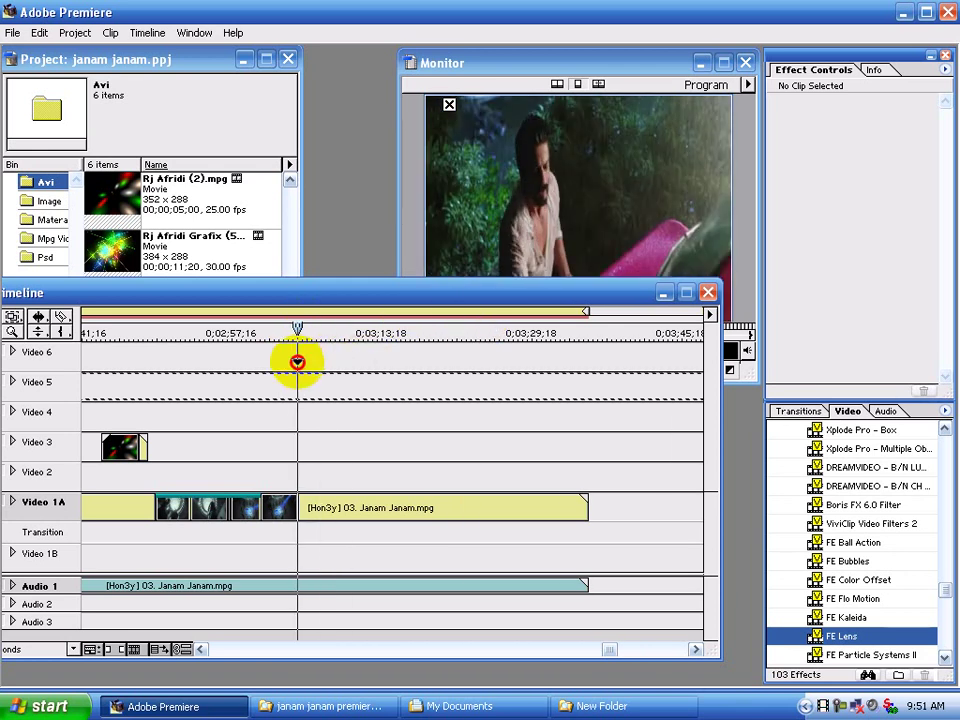
pyautogui.moveTo(297, 362)
pyautogui.mouseDown()
pyautogui.moveTo(336, 467)
pyautogui.moveTo(324, 450)
pyautogui.mouseUp()
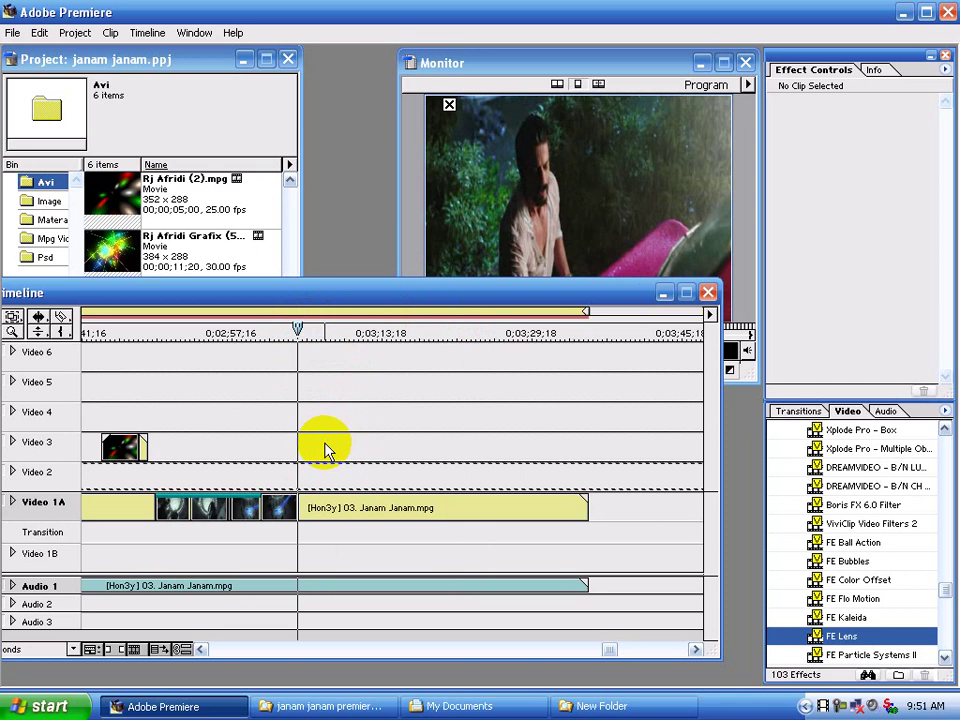
# Step: Fine-tune the edit line on the chosen frame and open the Image bin of stills
pyautogui.click(474, 302)
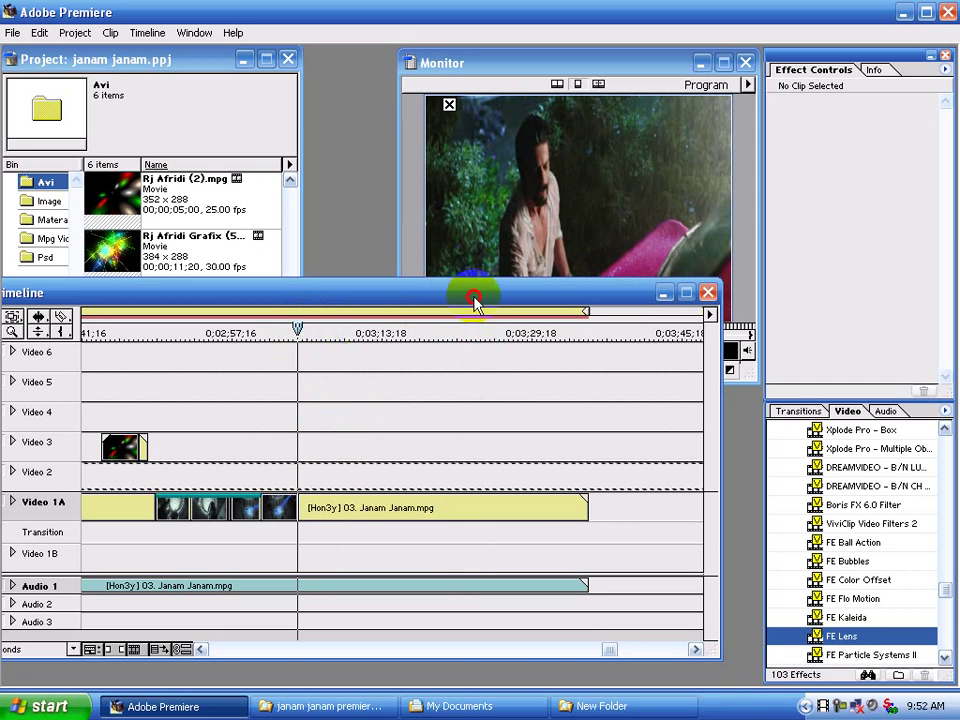
pyautogui.moveTo(474, 302); pyautogui.dragTo(494, 317)
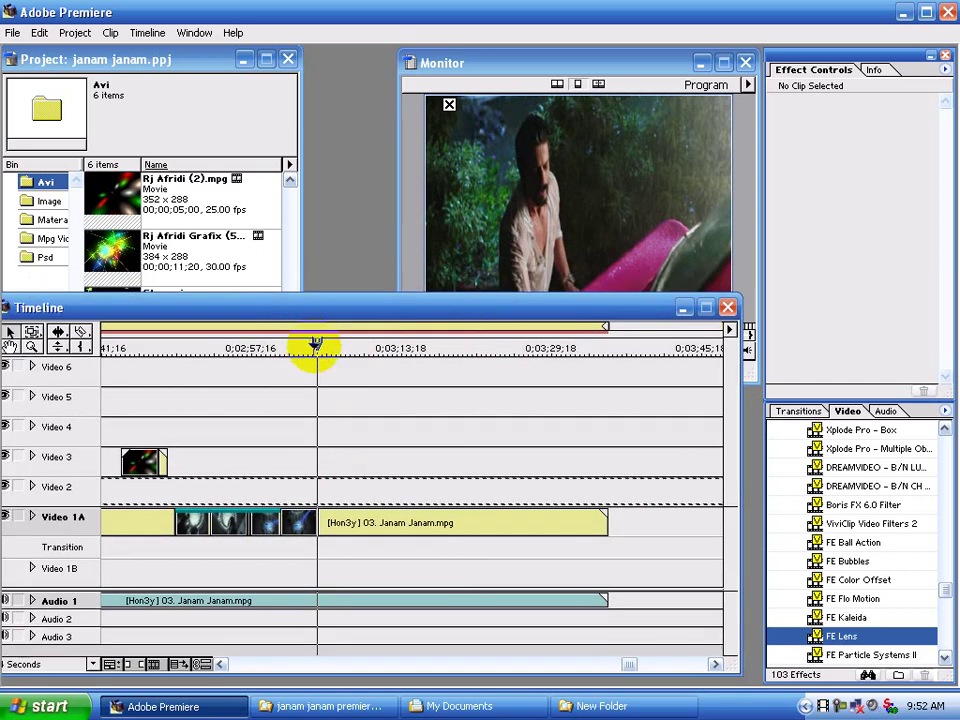
pyautogui.click(289, 348)
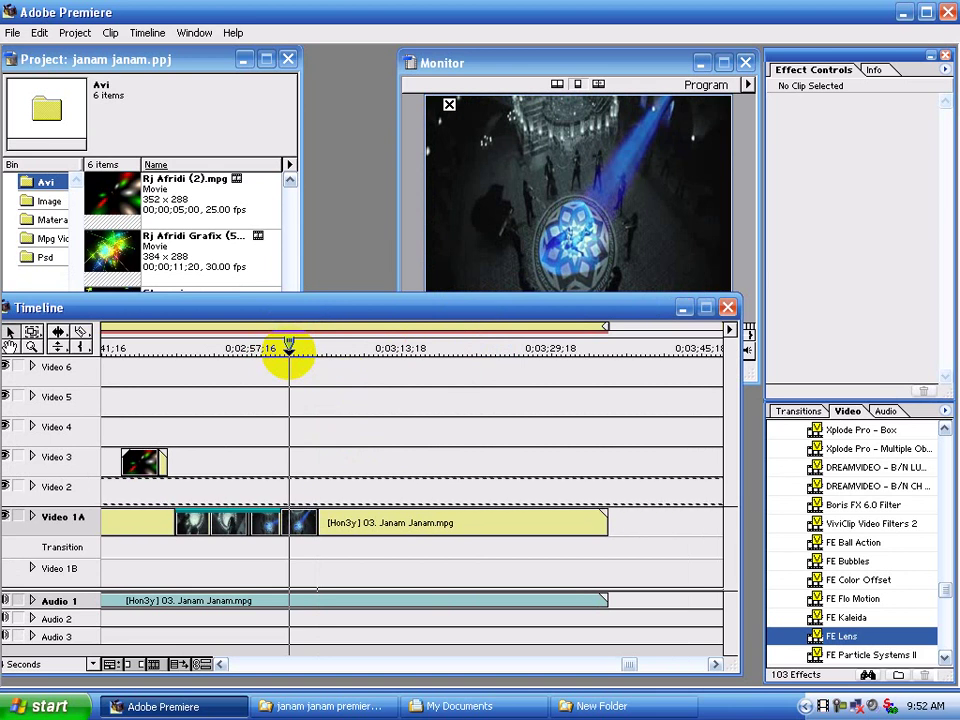
pyautogui.moveTo(289, 348); pyautogui.dragTo(318, 348)
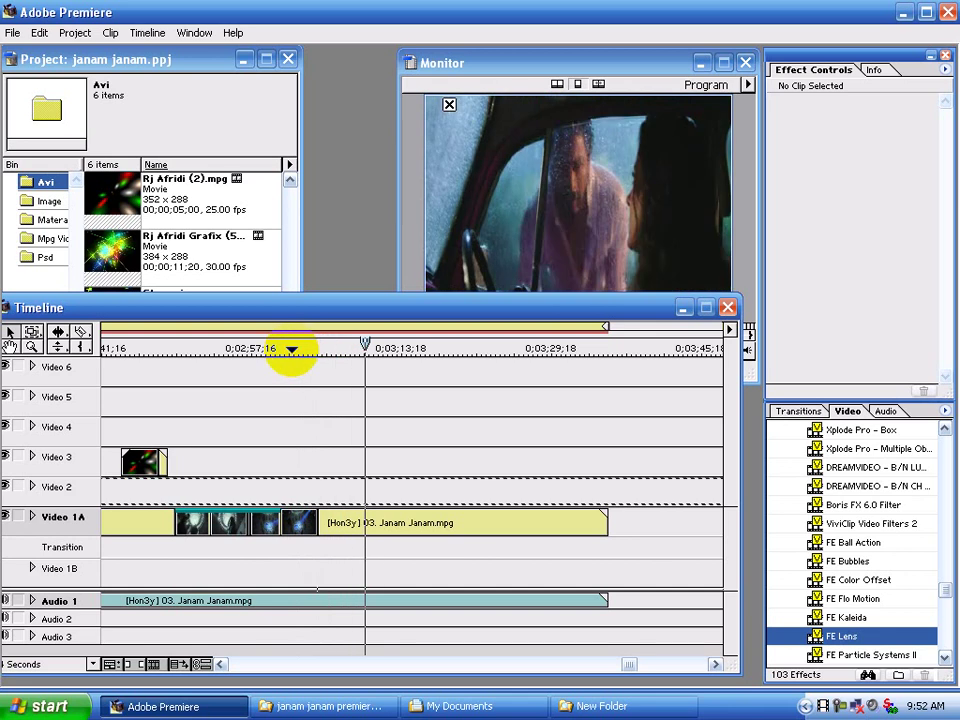
pyautogui.click(291, 348)
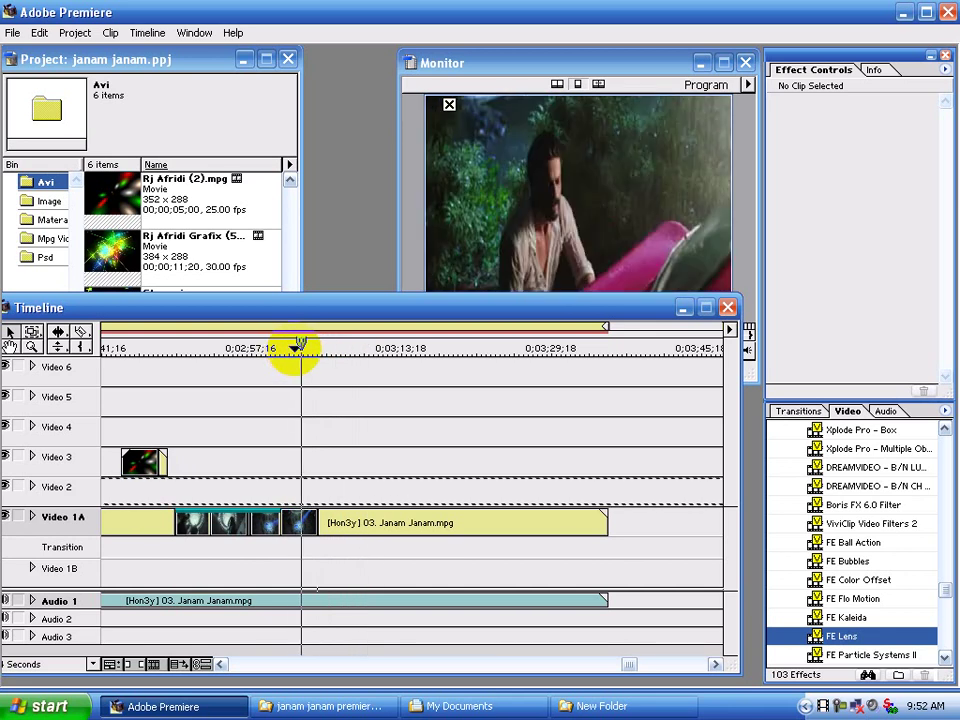
pyautogui.click(299, 348)
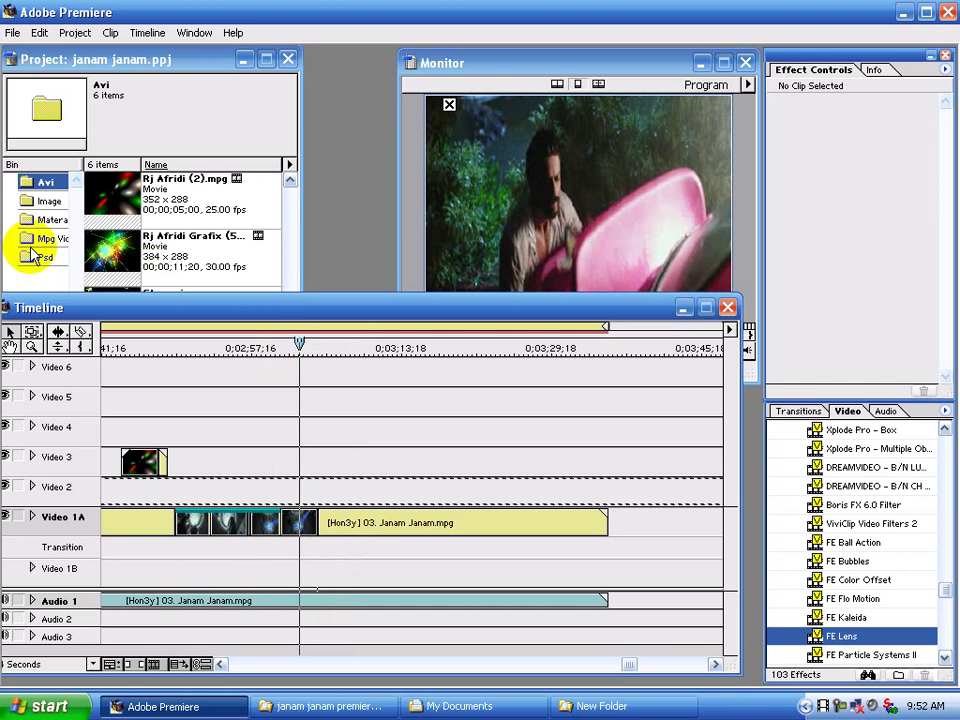
pyautogui.click(52, 202)
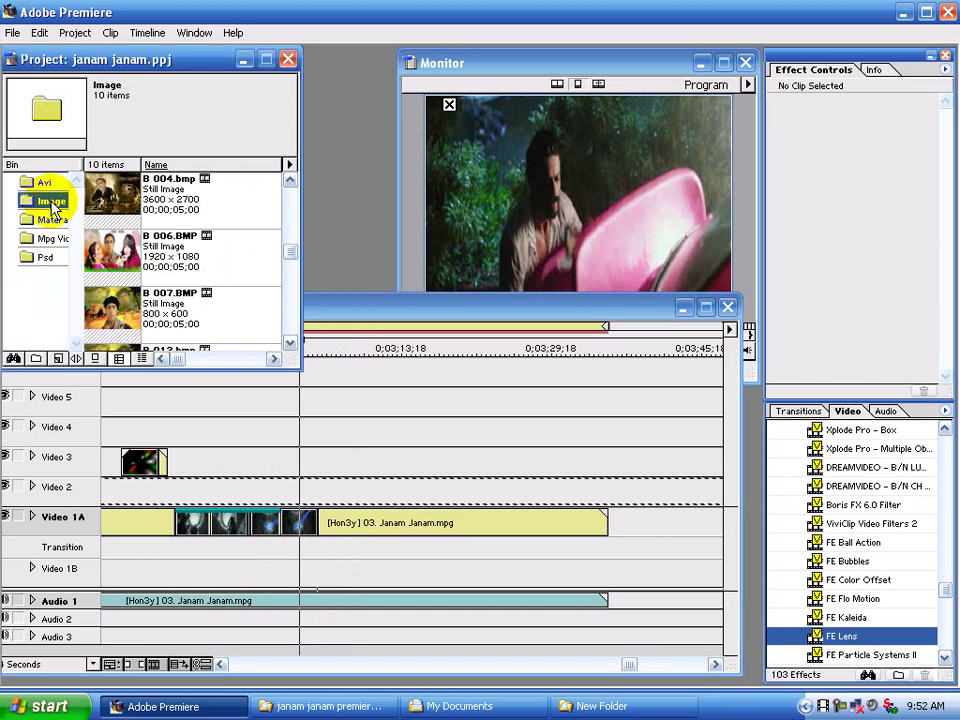
# Step: Razor-cut the Video 1A song clip at the playhead and drop Hollywood FX 4.6 Filter onto it
pyautogui.click(365, 313)
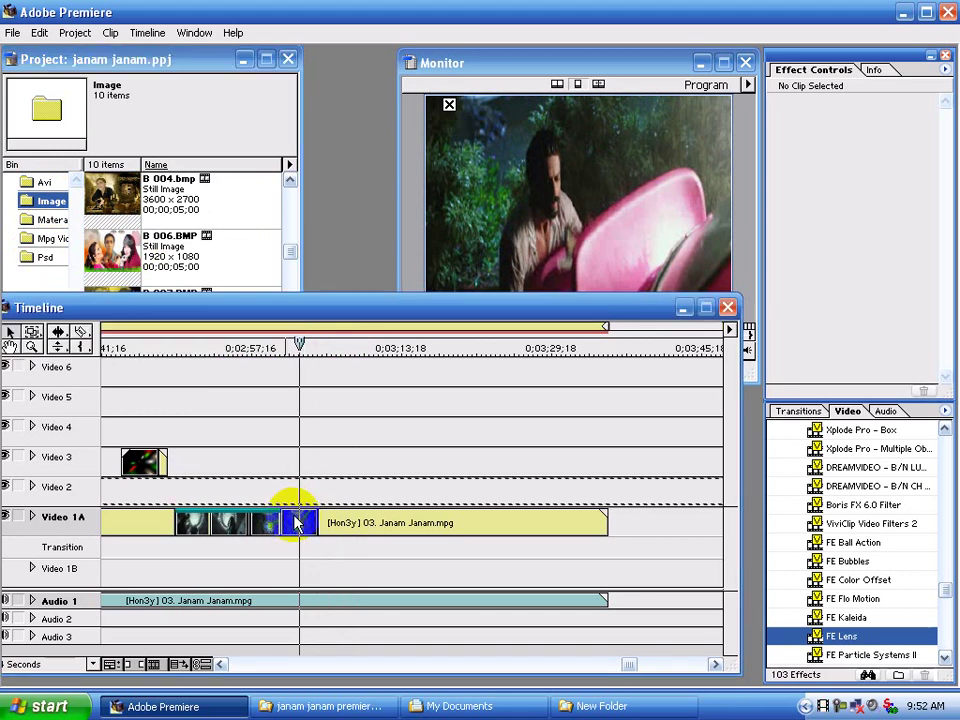
pyautogui.click(160, 461)
pyautogui.click(81, 332)
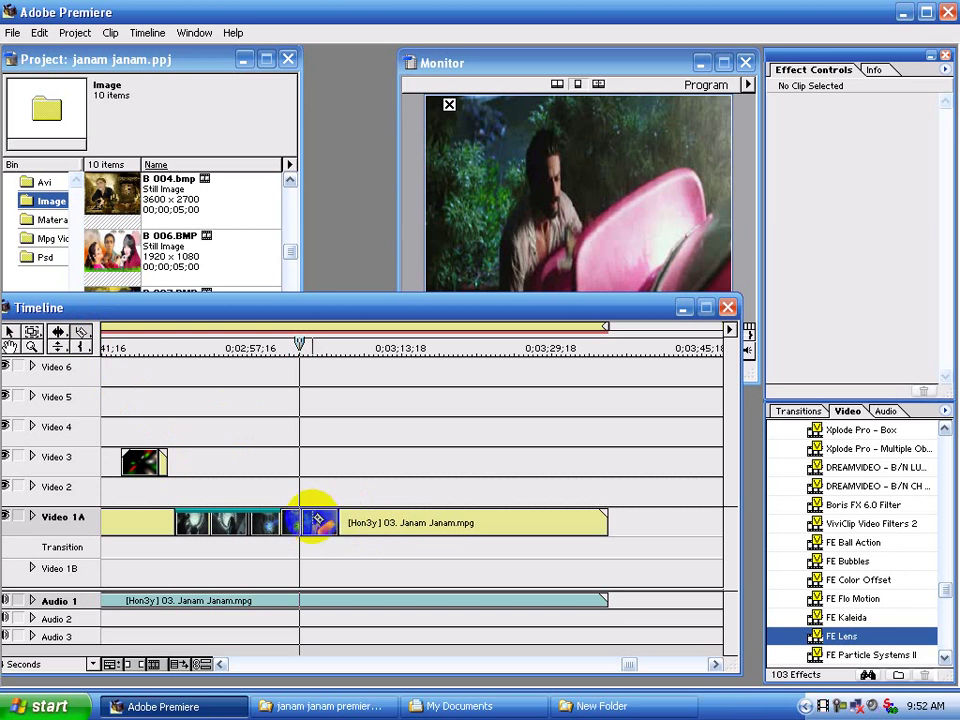
pyautogui.click(314, 519)
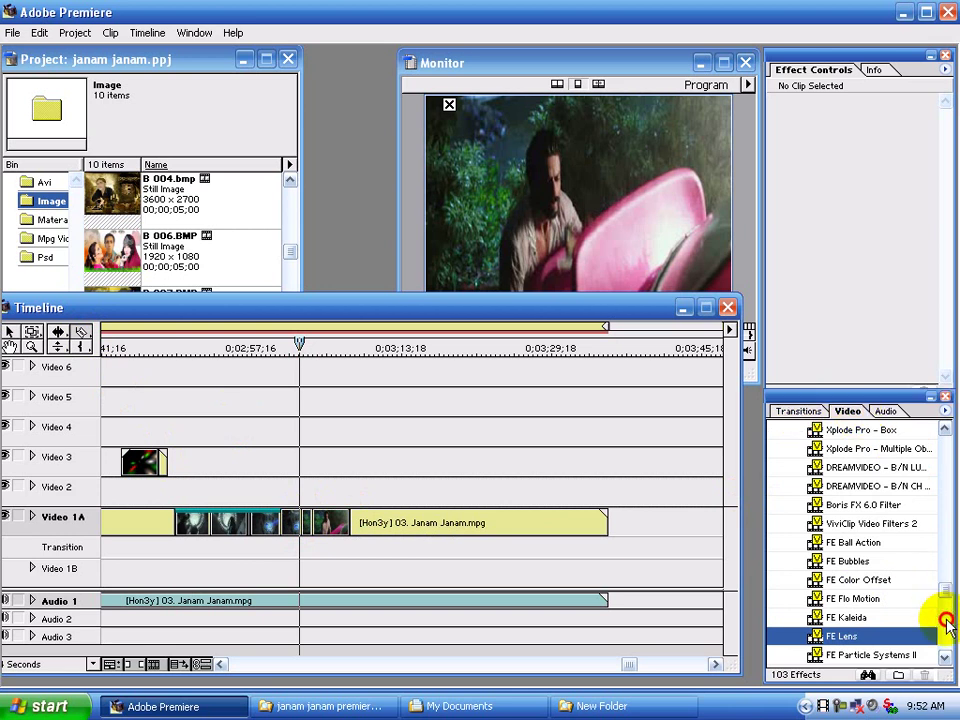
pyautogui.moveTo(950, 590); pyautogui.dragTo(930, 655)
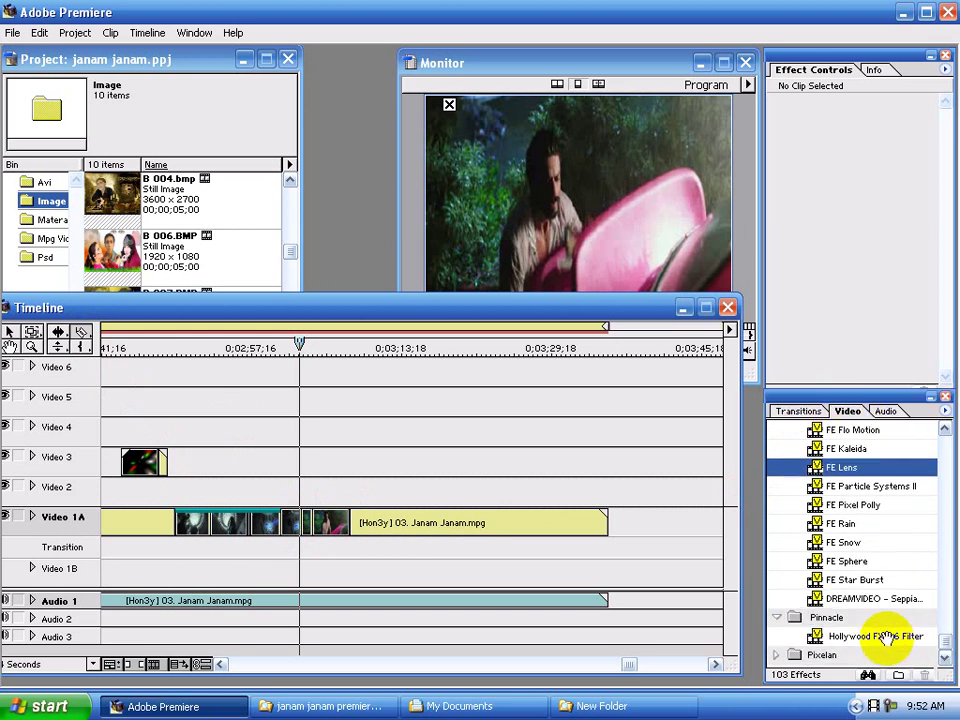
pyautogui.moveTo(838, 634); pyautogui.dragTo(303, 516)
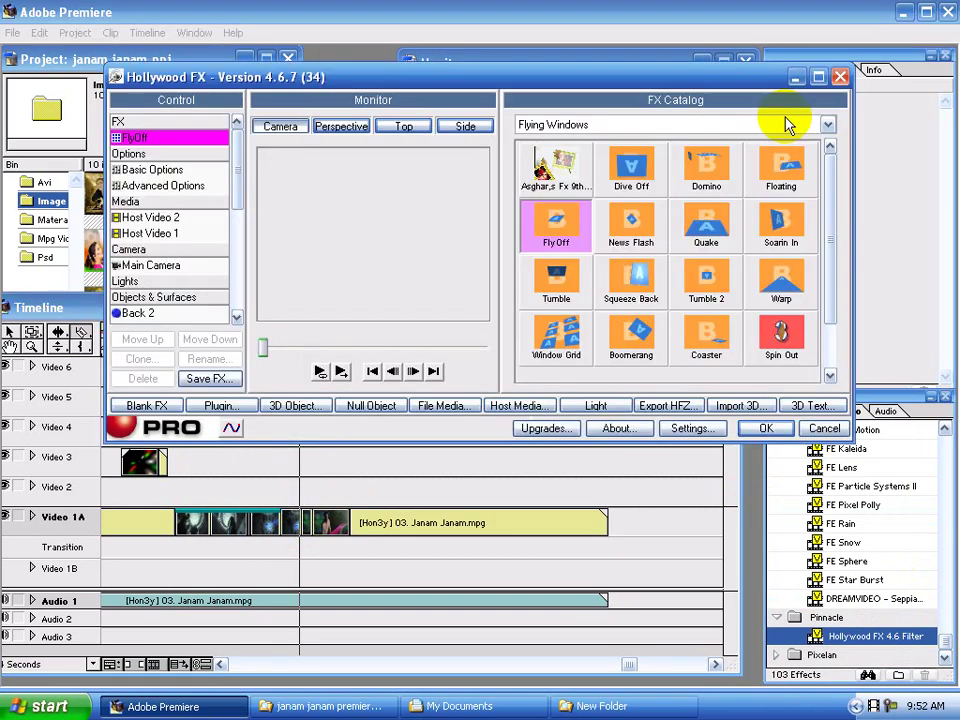
# Step: Choose Vertigo 2 from the Ripples and Circles catalog in Hollywood FX and apply it
pyautogui.click(696, 122)
pyautogui.moveTo(830, 230)
pyautogui.mouseDown()
pyautogui.moveTo(822, 258)
pyautogui.moveTo(822, 225)
pyautogui.mouseUp()
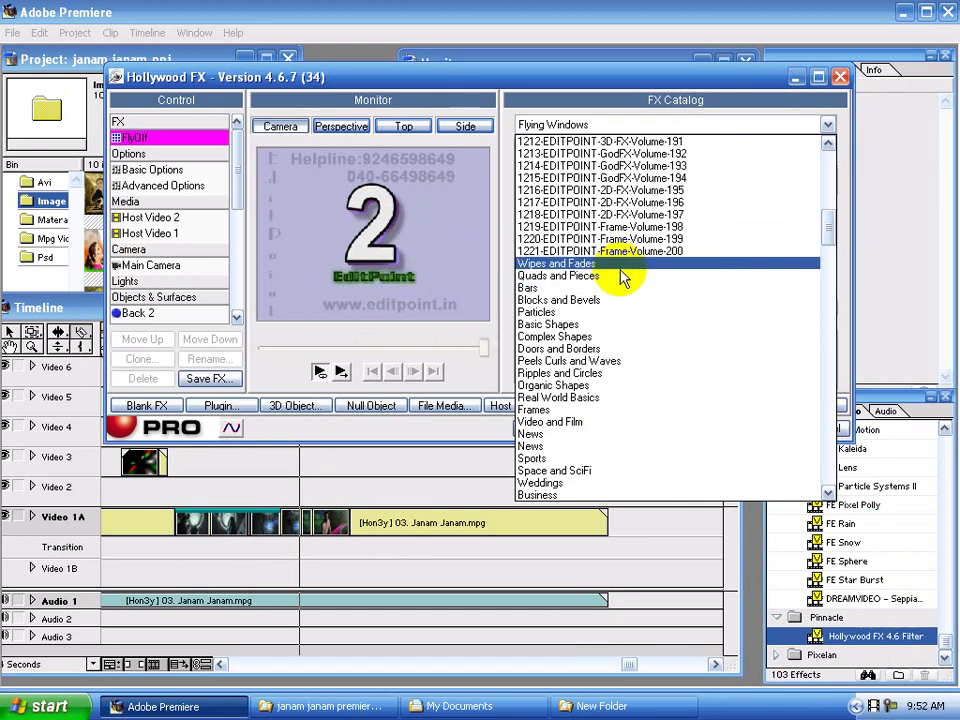
pyautogui.click(623, 275)
pyautogui.scroll(-1, 623, 275)
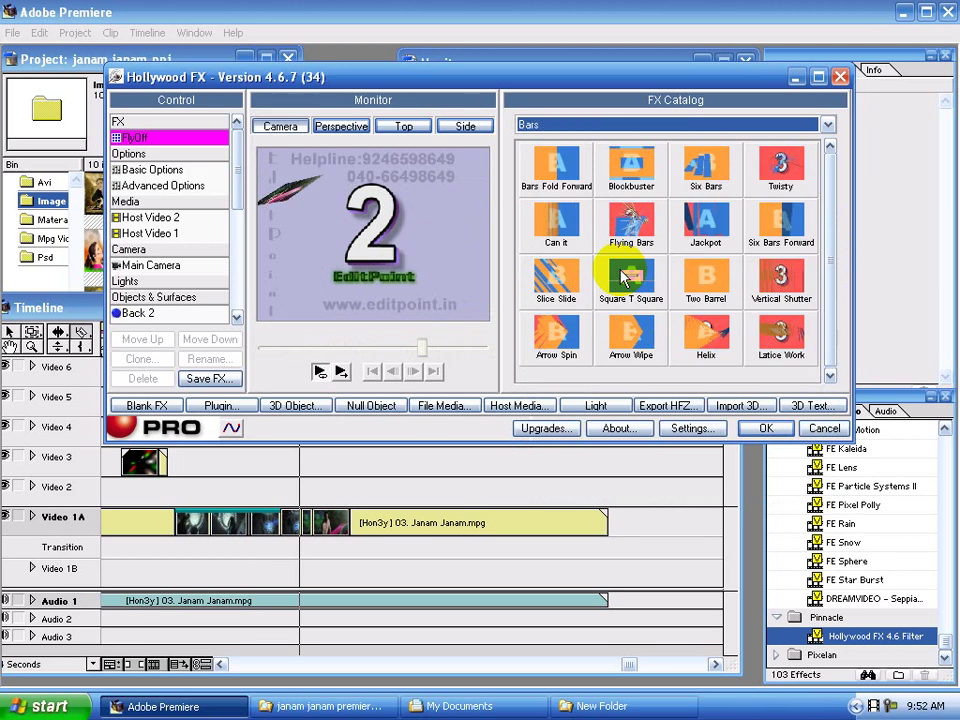
pyautogui.scroll(-1, 623, 275)
pyautogui.scroll(-1, 623, 275)
pyautogui.scroll(-1, 623, 275)
pyautogui.scroll(-1, 623, 277)
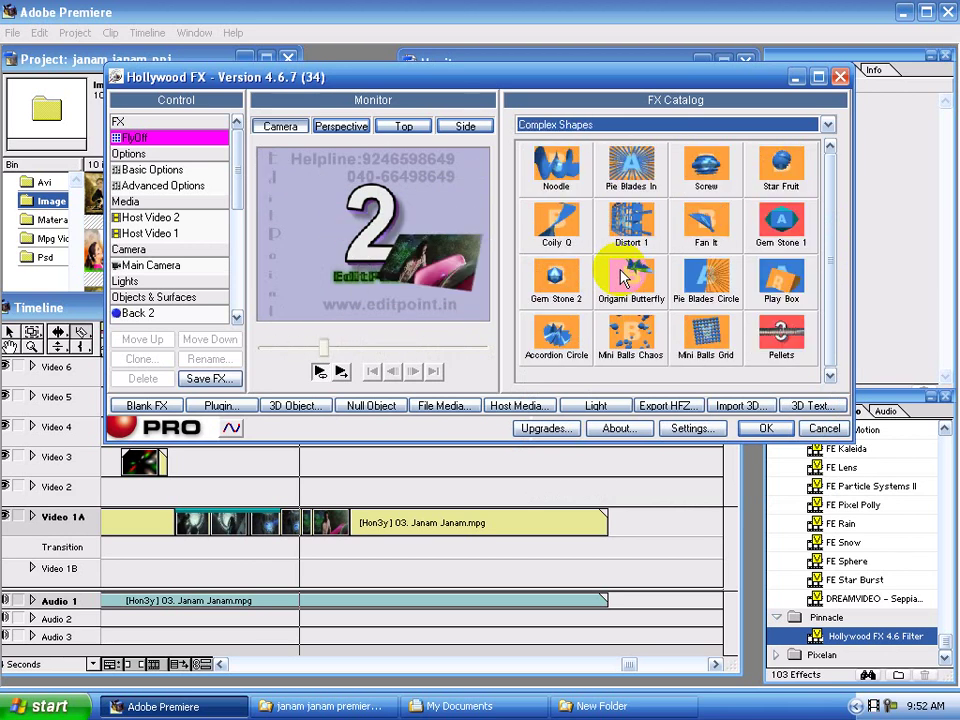
pyautogui.scroll(-1, 623, 277)
pyautogui.scroll(-1, 623, 277)
pyautogui.scroll(-1, 623, 277)
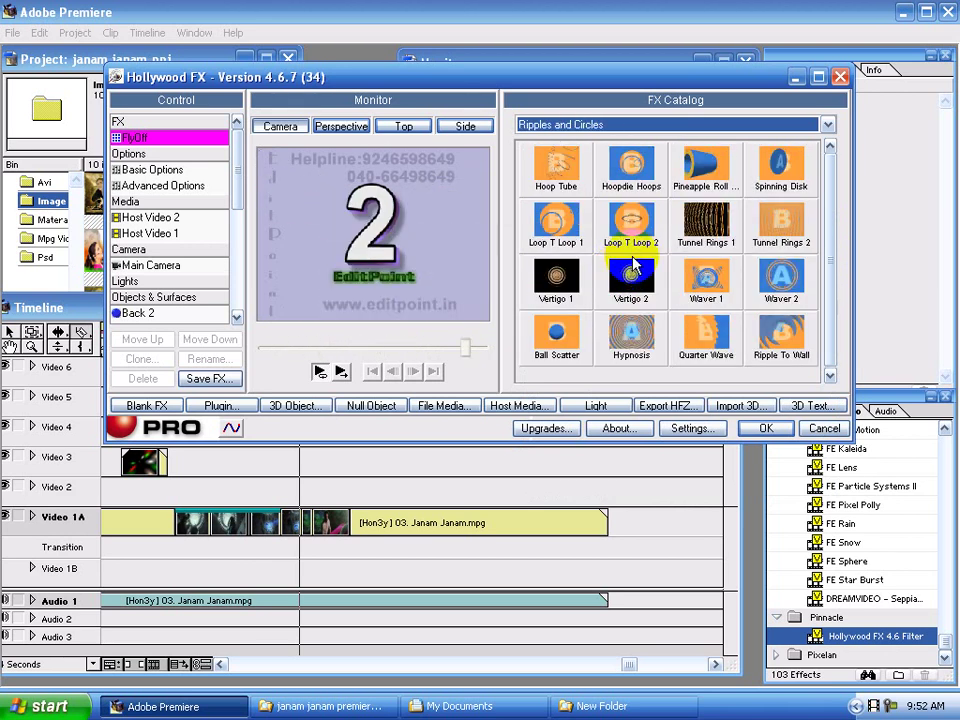
pyautogui.click(631, 285)
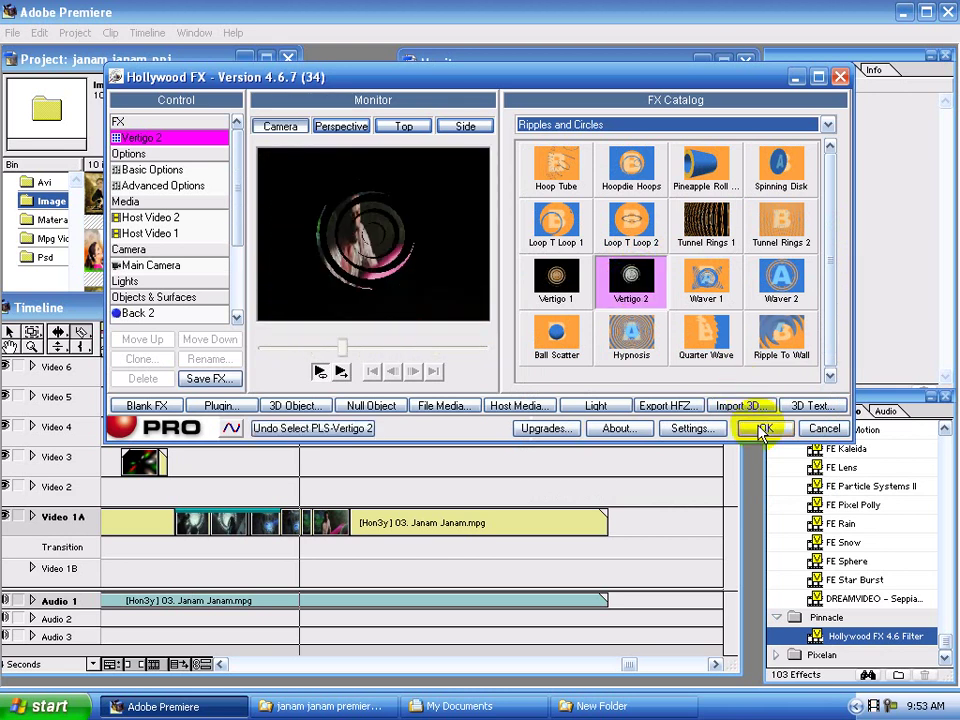
pyautogui.press('Return')
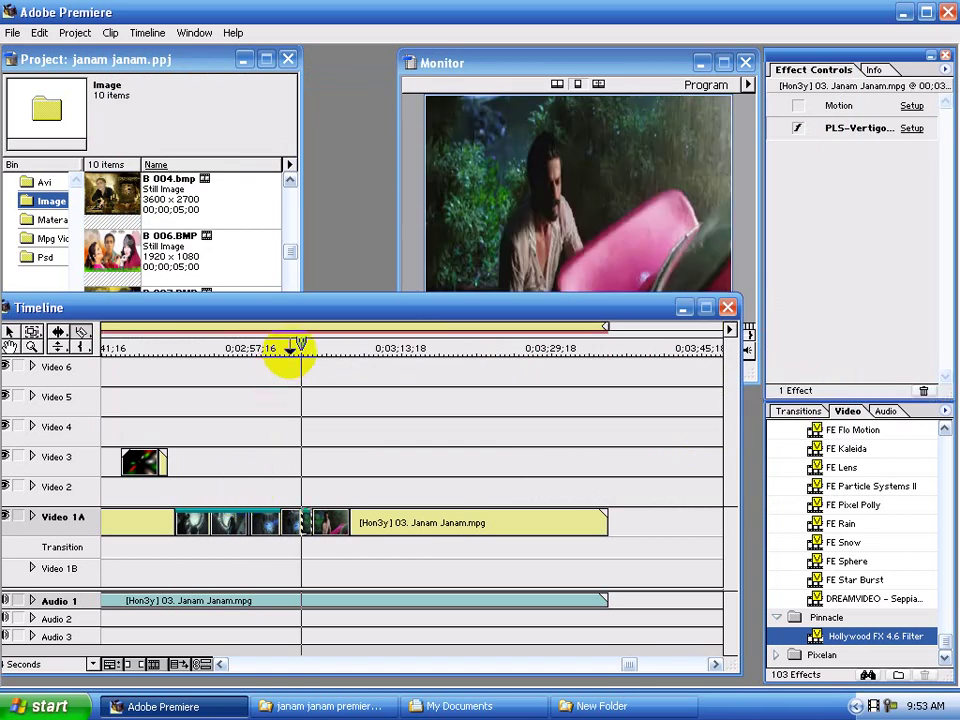
# Step: Preview the cut, then drop g 007.bmp from the Image bin onto Video 1B at the edit line
pyautogui.click(290, 350)
pyautogui.moveTo(290, 350); pyautogui.dragTo(303, 350)
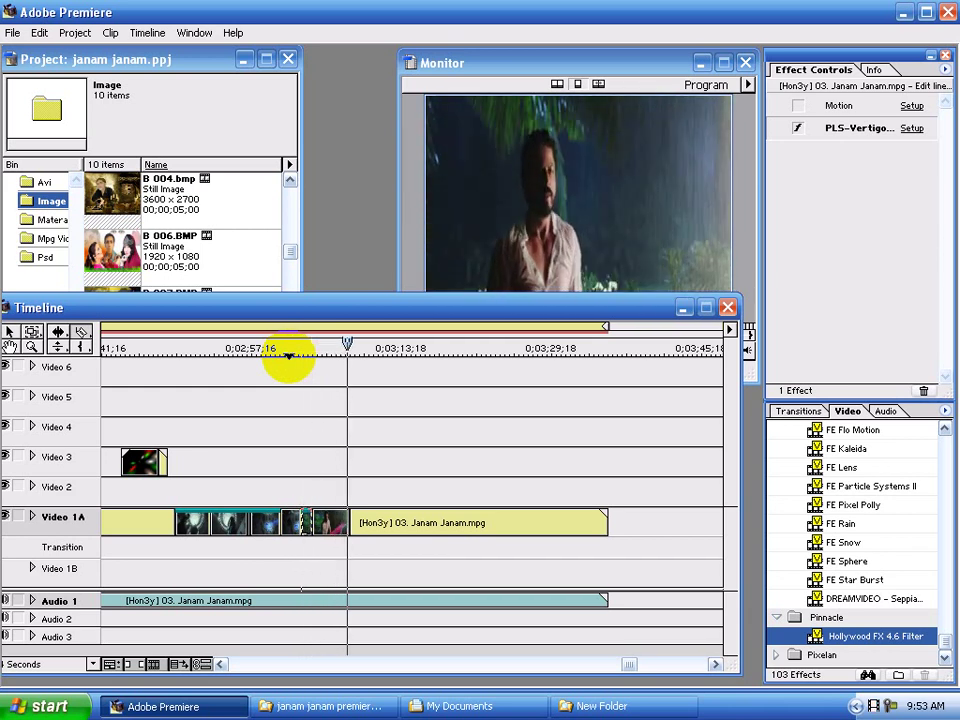
pyautogui.moveTo(240, 316); pyautogui.dragTo(262, 338)
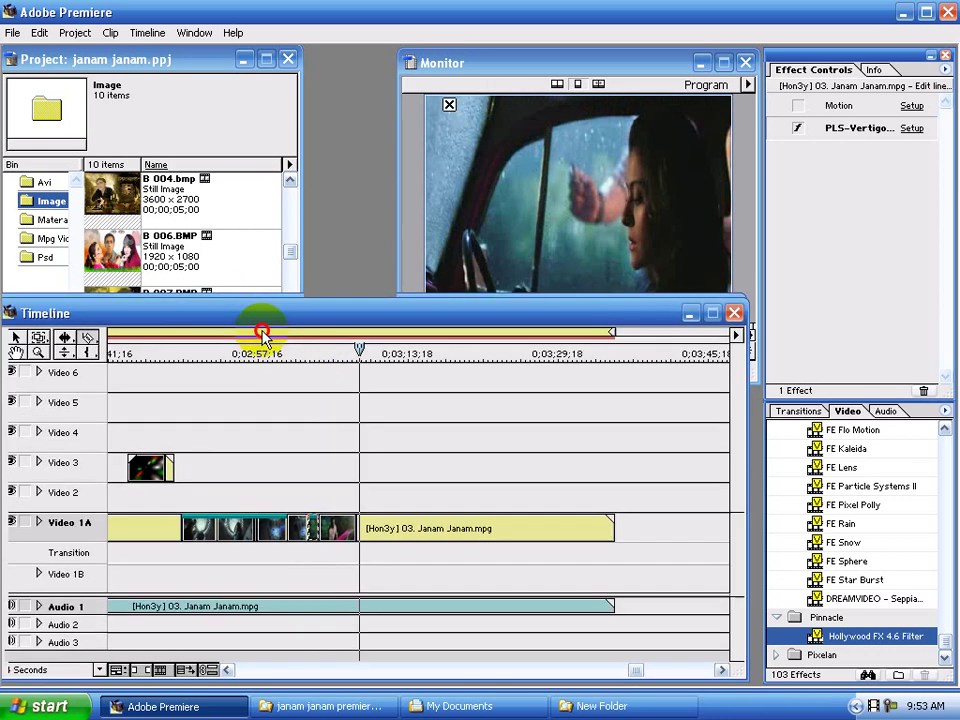
pyautogui.click(289, 253)
pyautogui.scroll(-3, 190, 316)
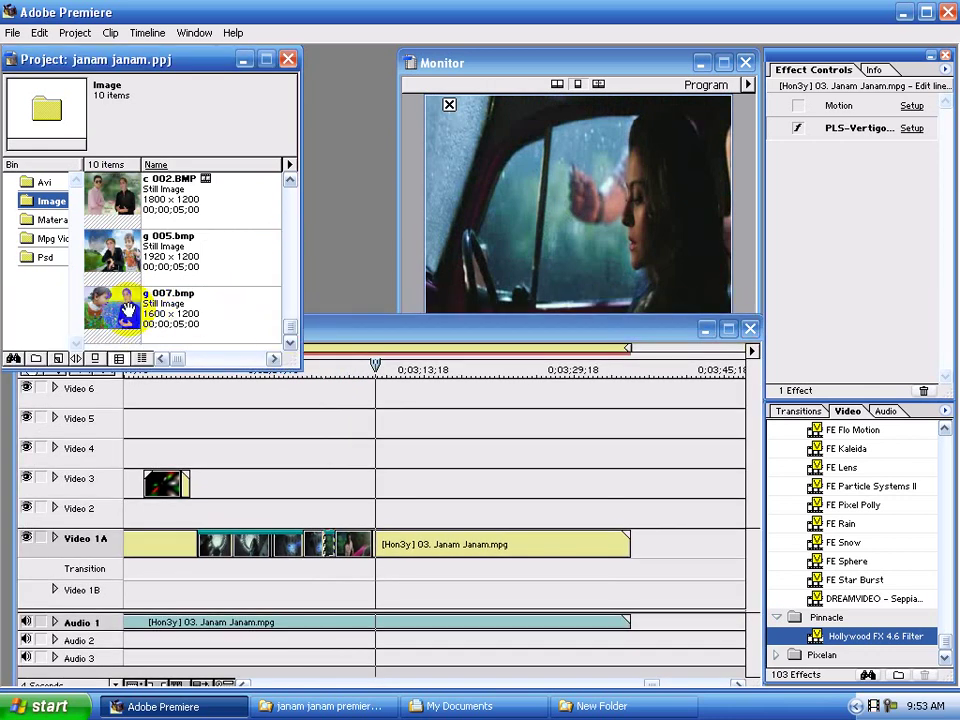
pyautogui.moveTo(190, 316); pyautogui.dragTo(420, 592)
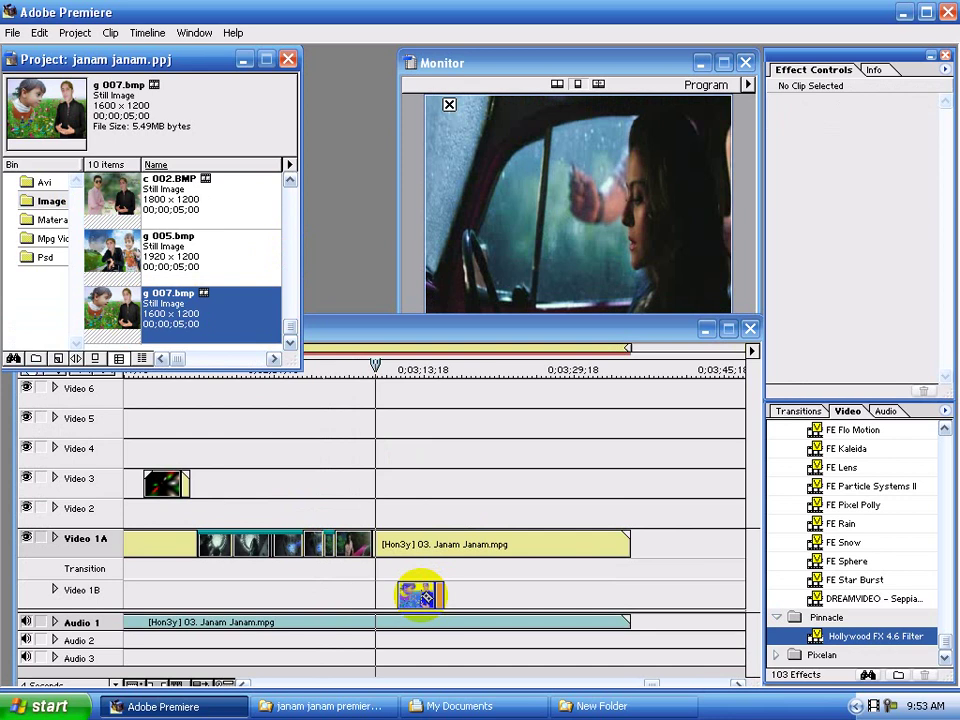
pyautogui.click(406, 329)
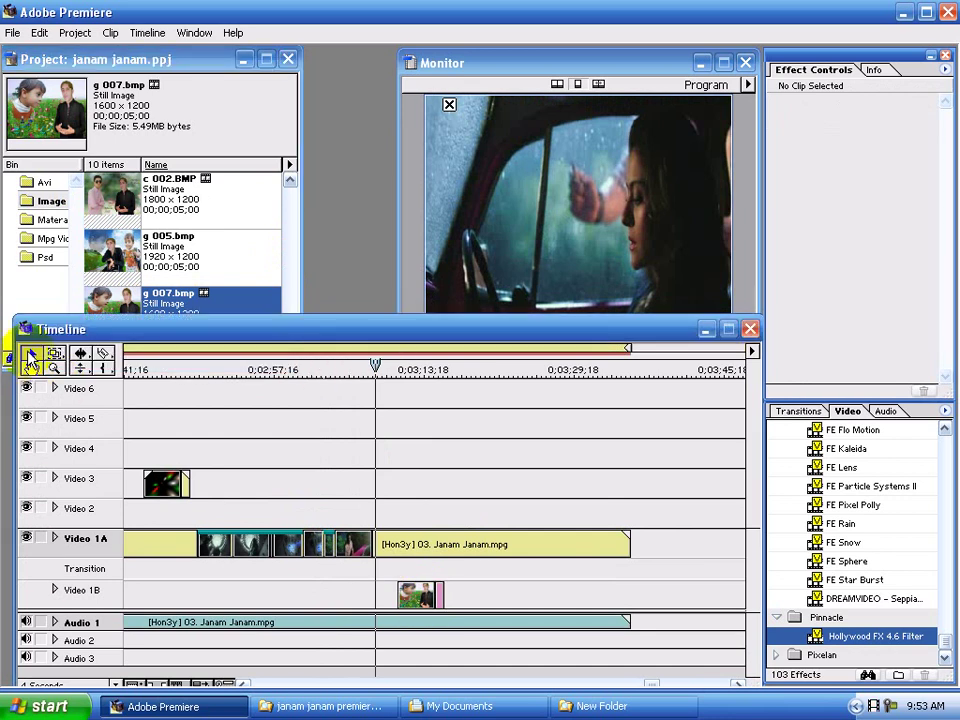
# Step: Drag the Xplode Effects transition onto the Transition track, aligned above g 007.bmp
pyautogui.click(800, 411)
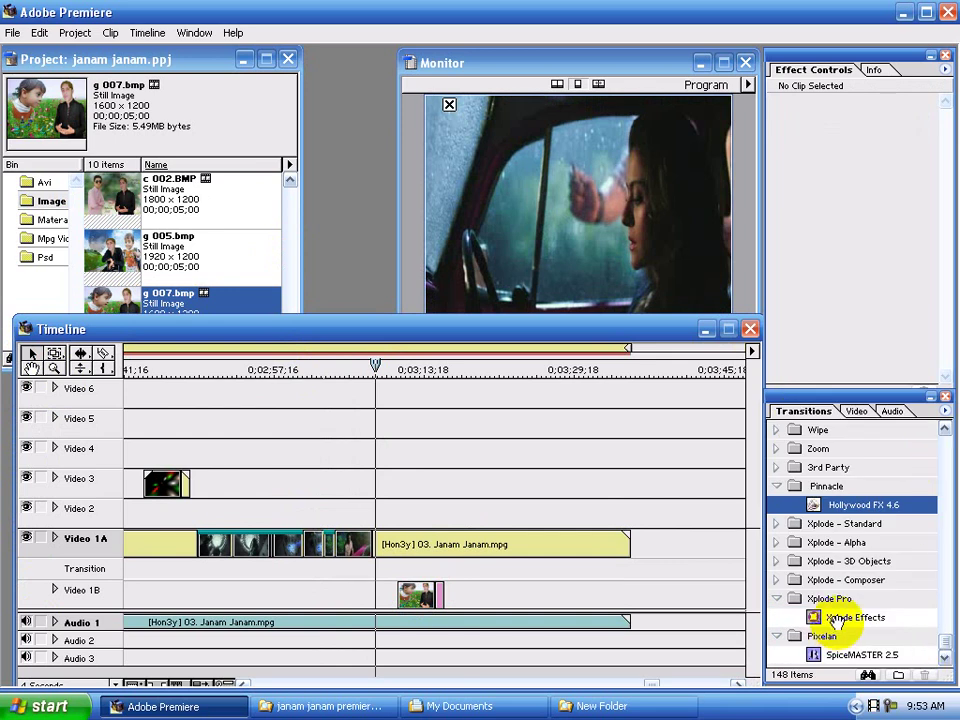
pyautogui.moveTo(835, 617); pyautogui.dragTo(409, 572)
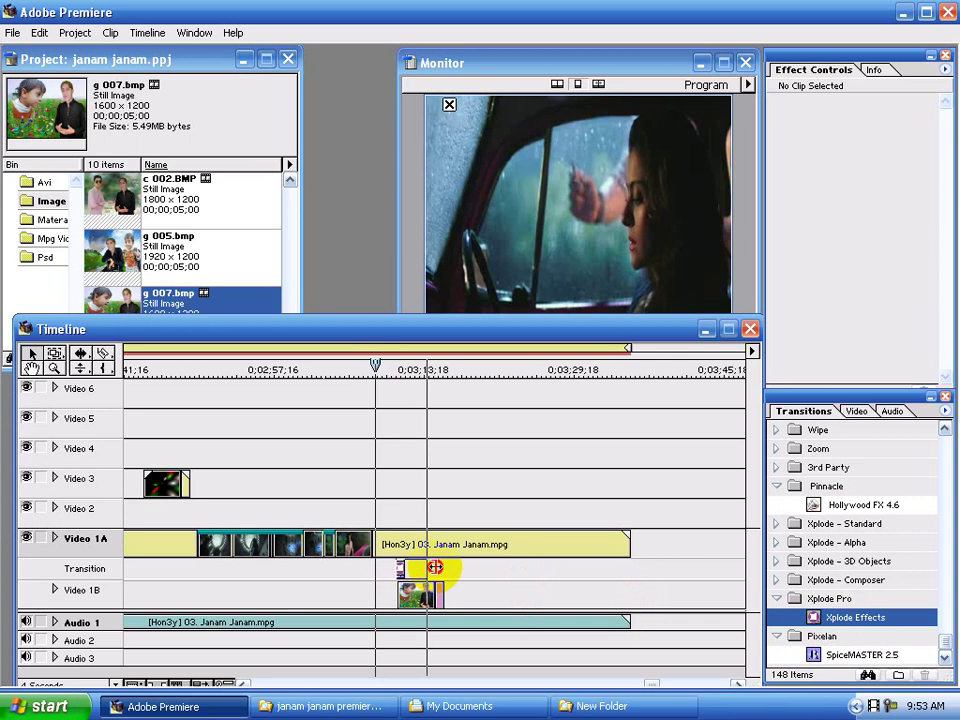
pyautogui.moveTo(435, 567); pyautogui.dragTo(415, 570)
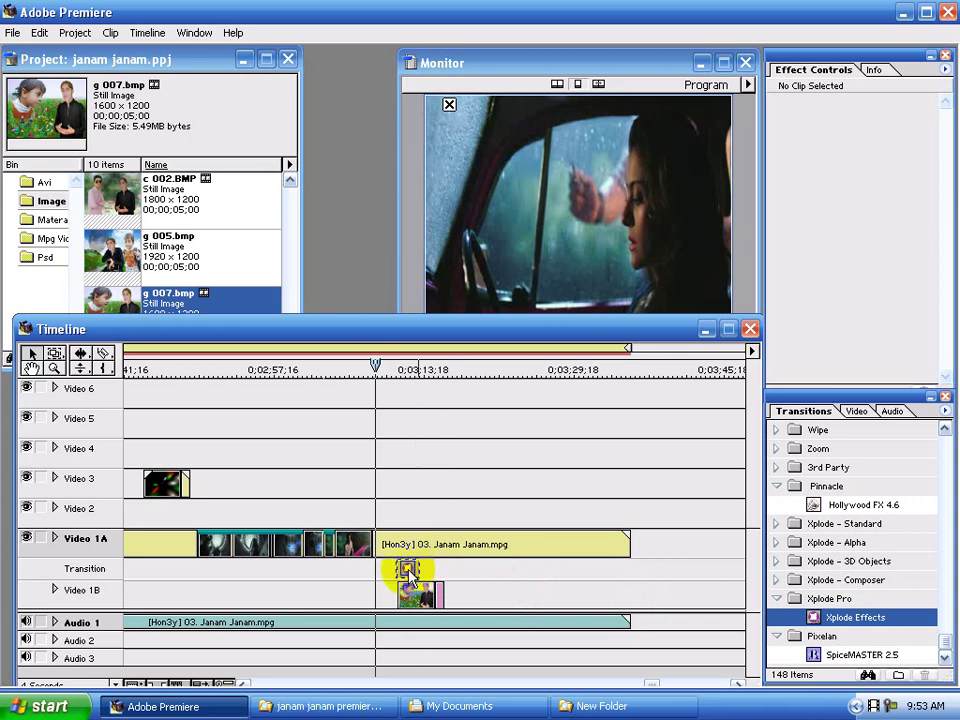
pyautogui.moveTo(407, 577); pyautogui.dragTo(405, 572)
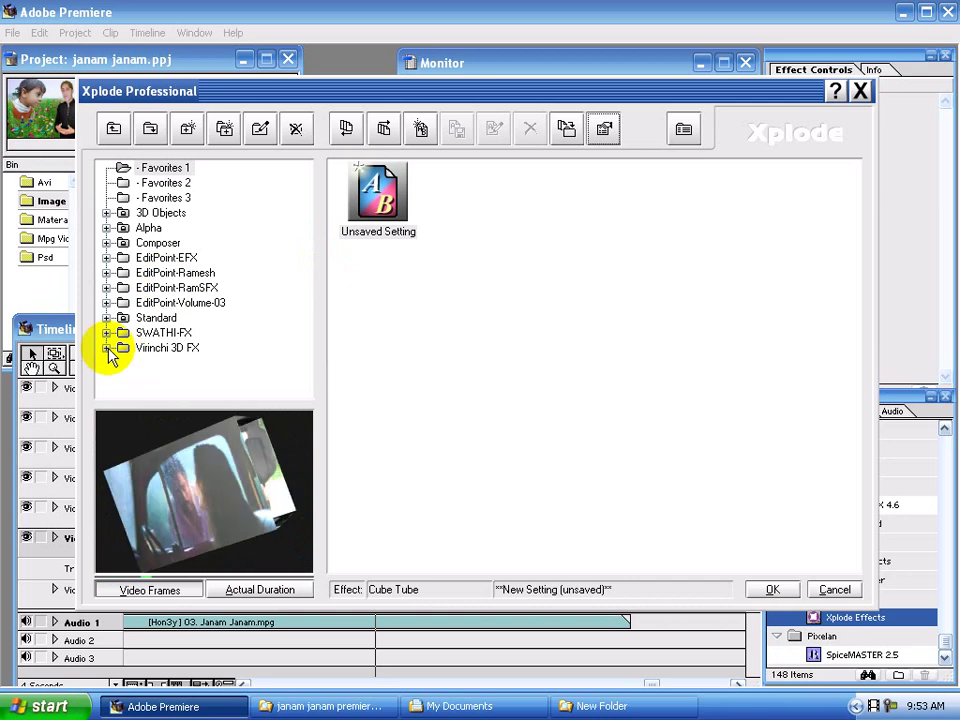
# Step: Pick Virinchi 3D FX 1-37 from Virinchi-Pack-001 in Xplode Professional and confirm
pyautogui.click(107, 348)
pyautogui.click(222, 183)
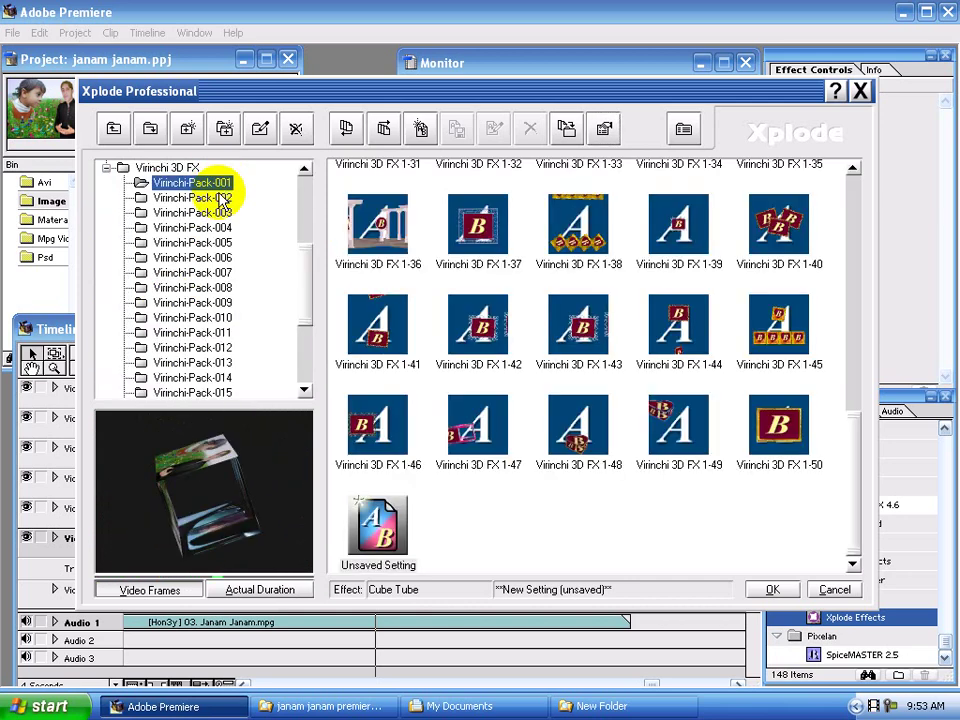
pyautogui.click(480, 226)
pyautogui.scroll(1, 483, 228)
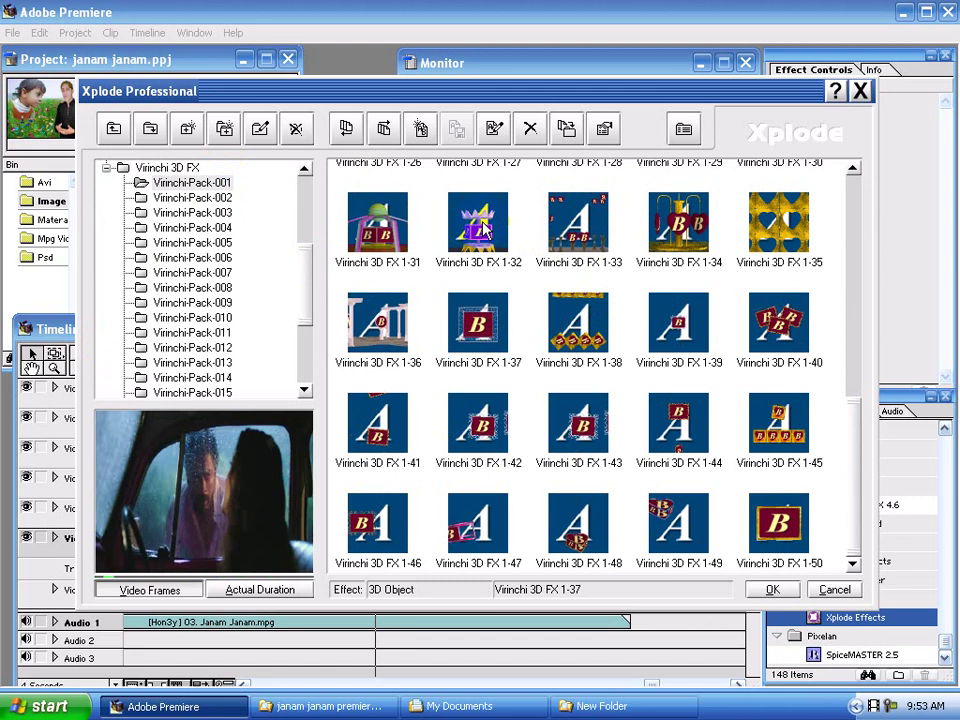
pyautogui.click(768, 589)
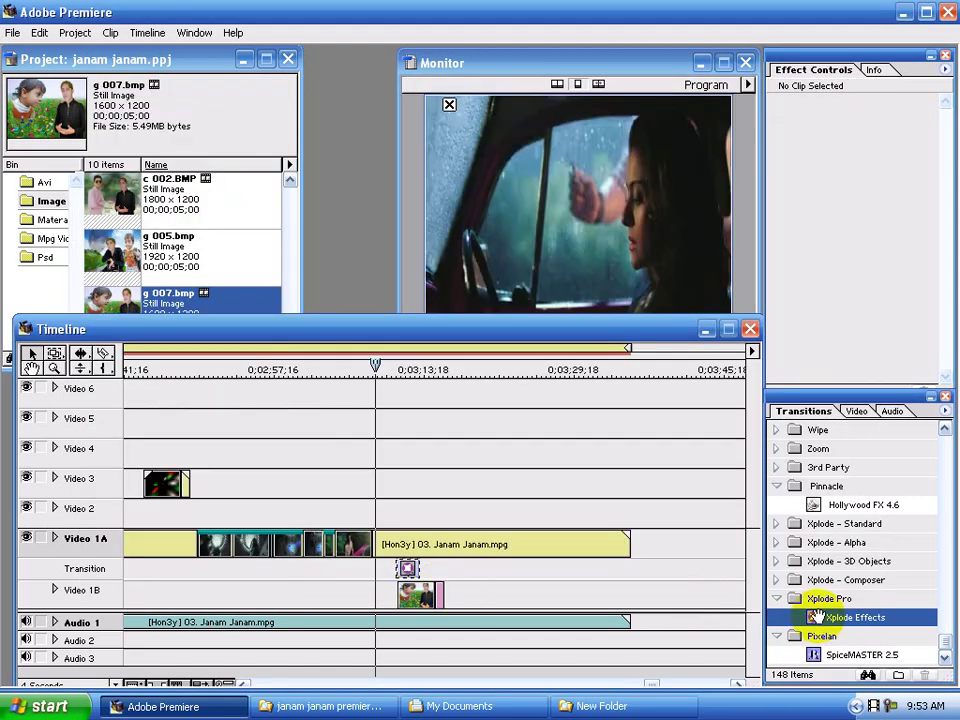
# Step: Place a Hollywood FX 4.6 transition beside the Xplode one and bring up its effect catalogs
pyautogui.moveTo(826, 500); pyautogui.dragTo(430, 567)
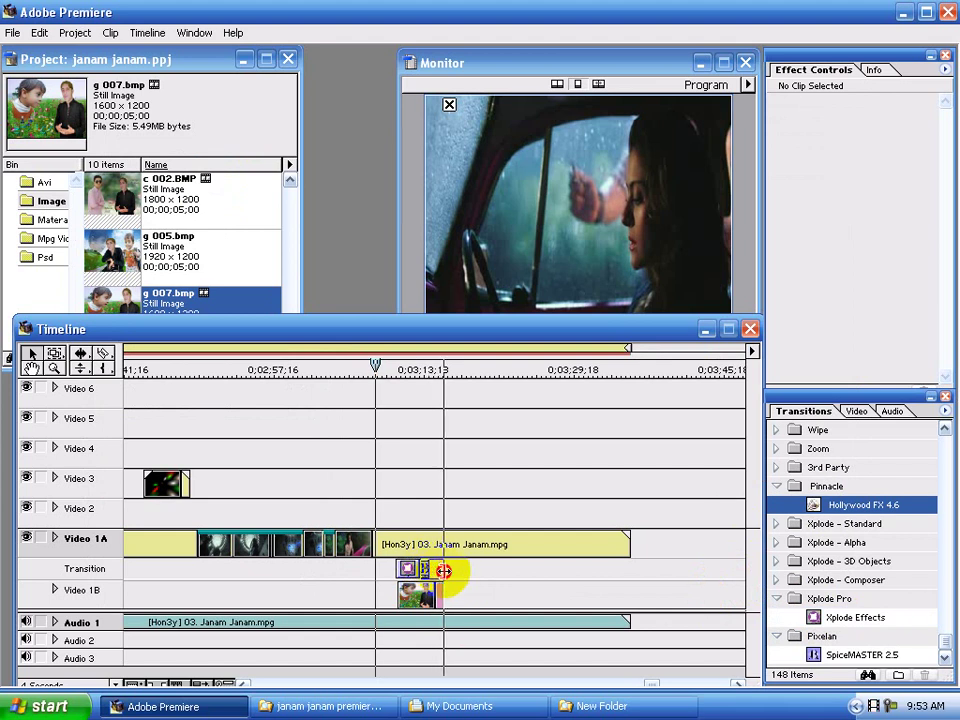
pyautogui.doubleClick(434, 575)
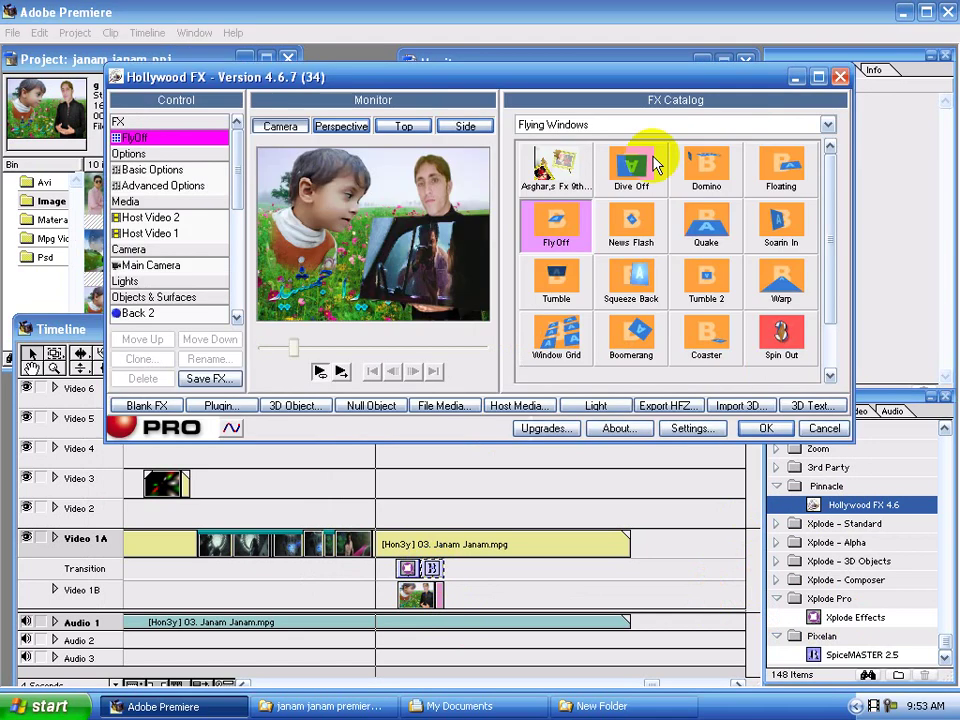
pyautogui.click(671, 126)
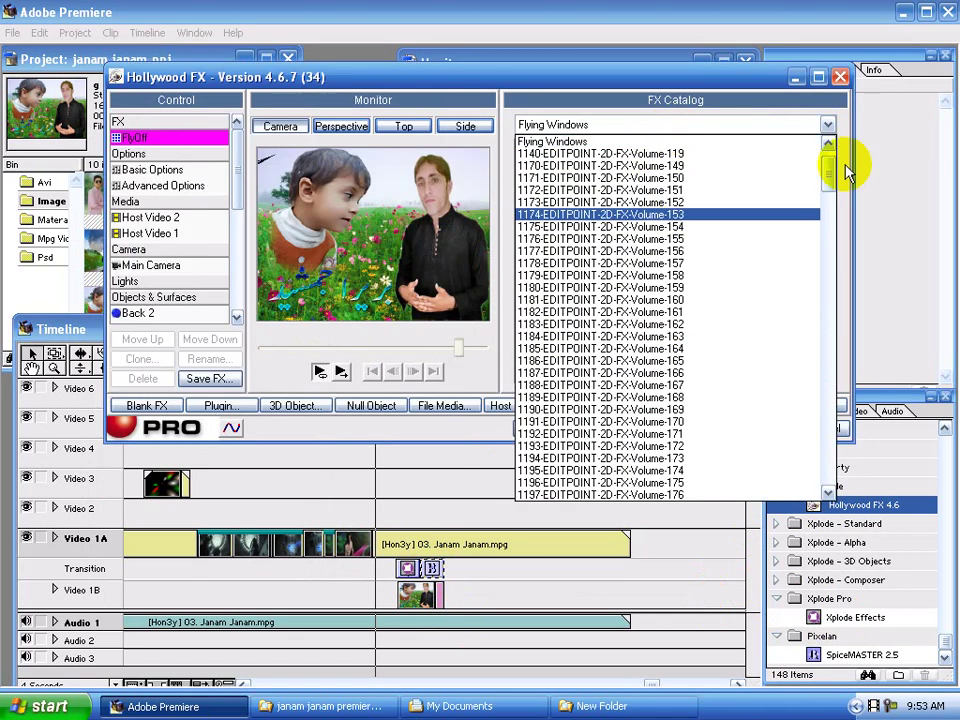
pyautogui.moveTo(827, 180)
pyautogui.mouseDown()
pyautogui.moveTo(826, 365)
pyautogui.moveTo(806, 482)
pyautogui.mouseUp()
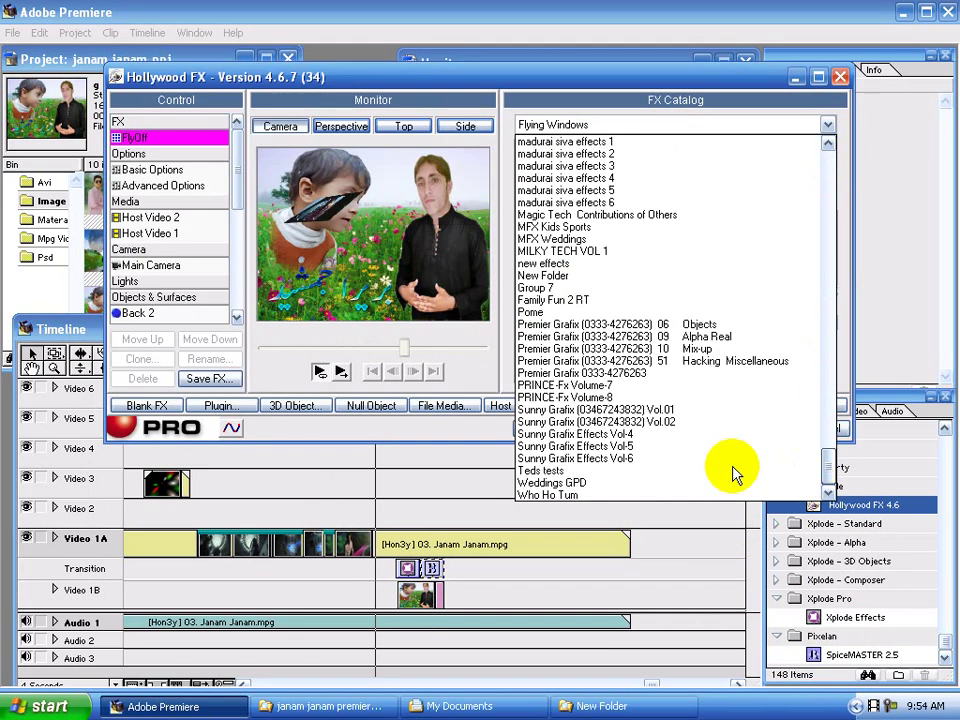
pyautogui.click(707, 452)
# Step: Step through the catalogs to new effects, select Fx 5 and accept the settings
pyautogui.press('Up')
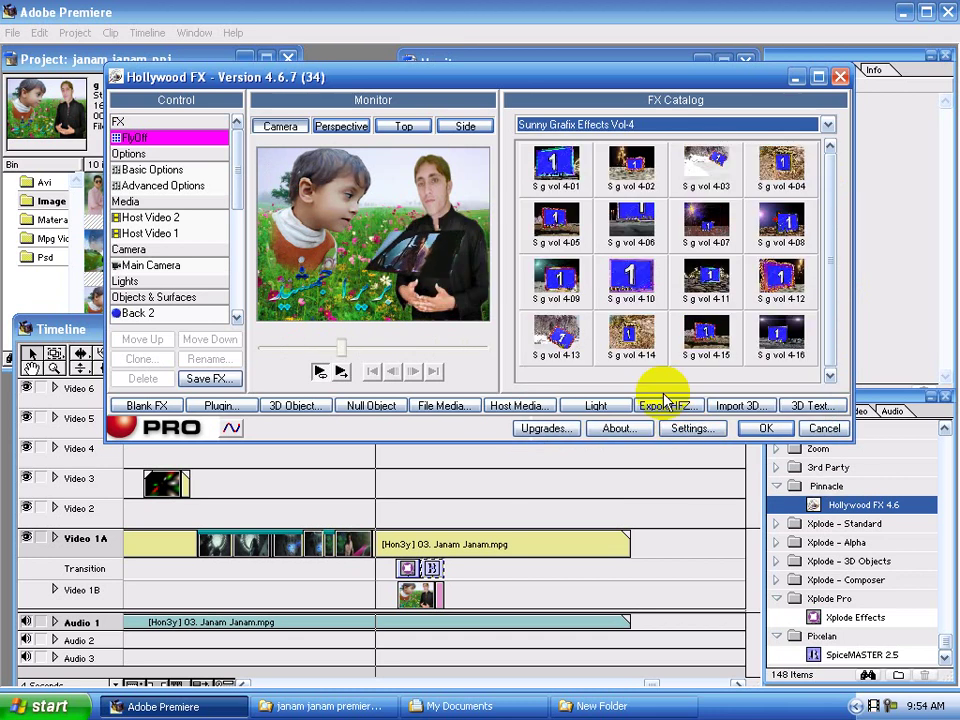
pyautogui.press('Up')
pyautogui.press('Up')
pyautogui.press('Up')
pyautogui.press('Up')
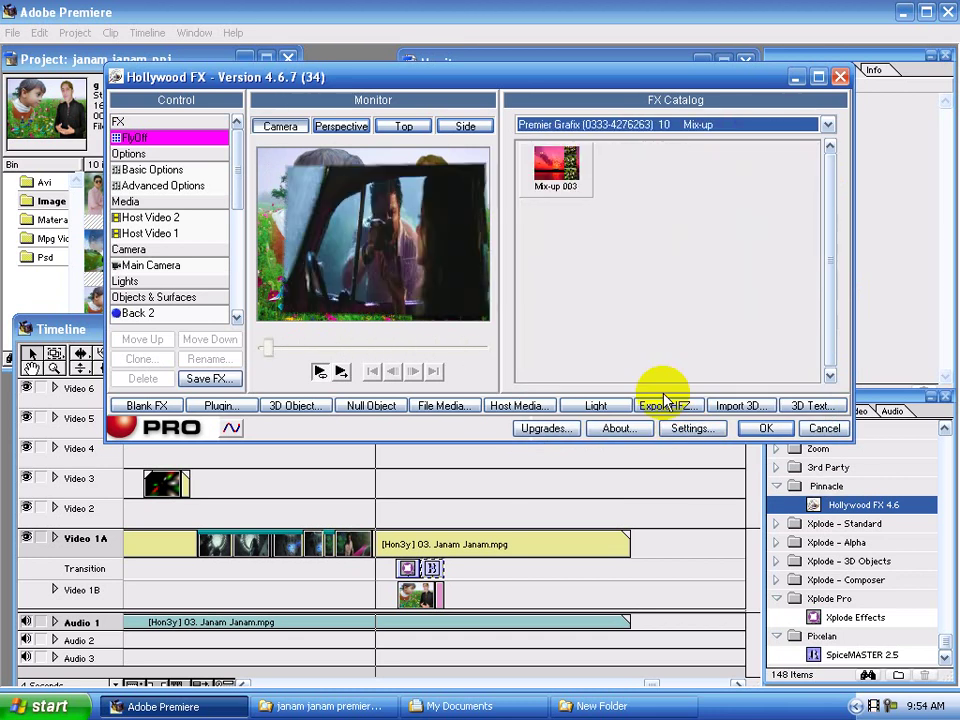
pyautogui.press('Up')
pyautogui.press('Up')
pyautogui.press('Up')
pyautogui.press('Up')
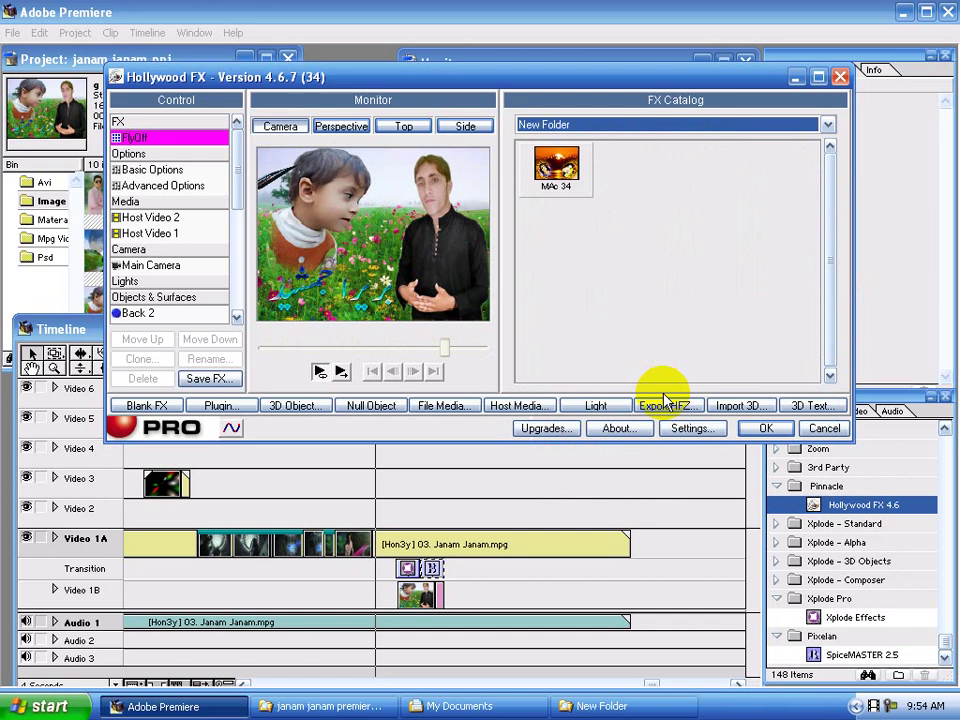
pyautogui.press('Up')
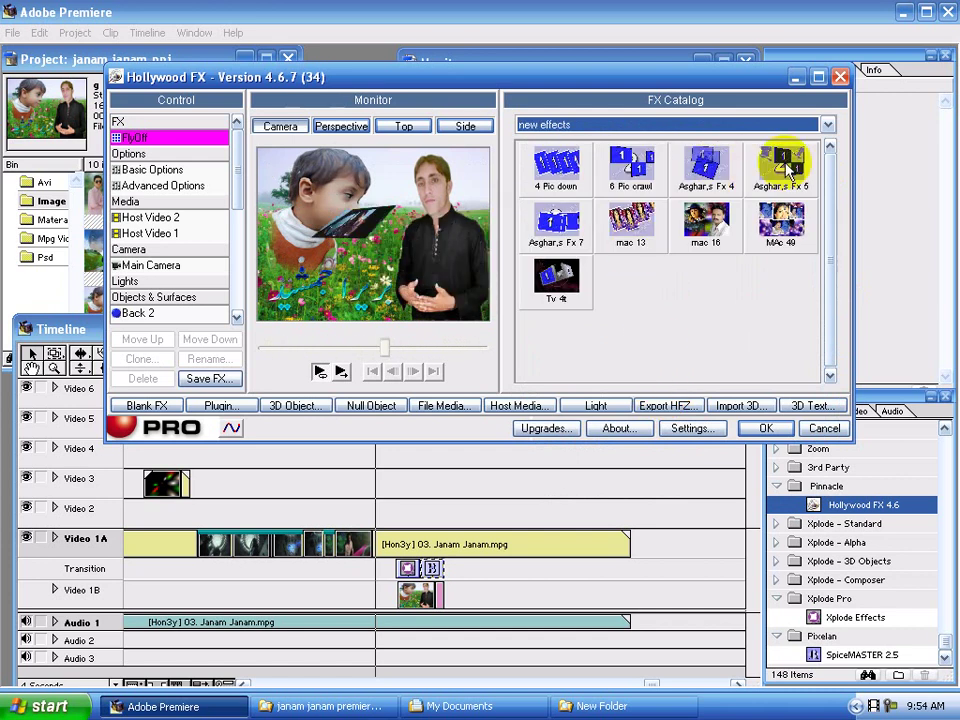
pyautogui.click(785, 165)
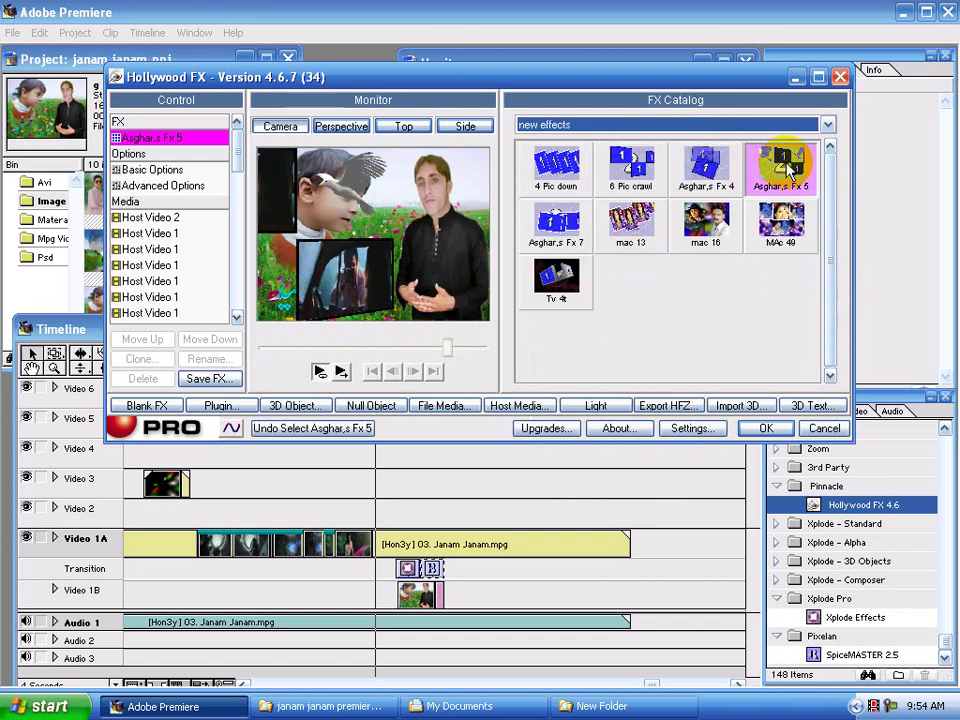
pyautogui.click(757, 429)
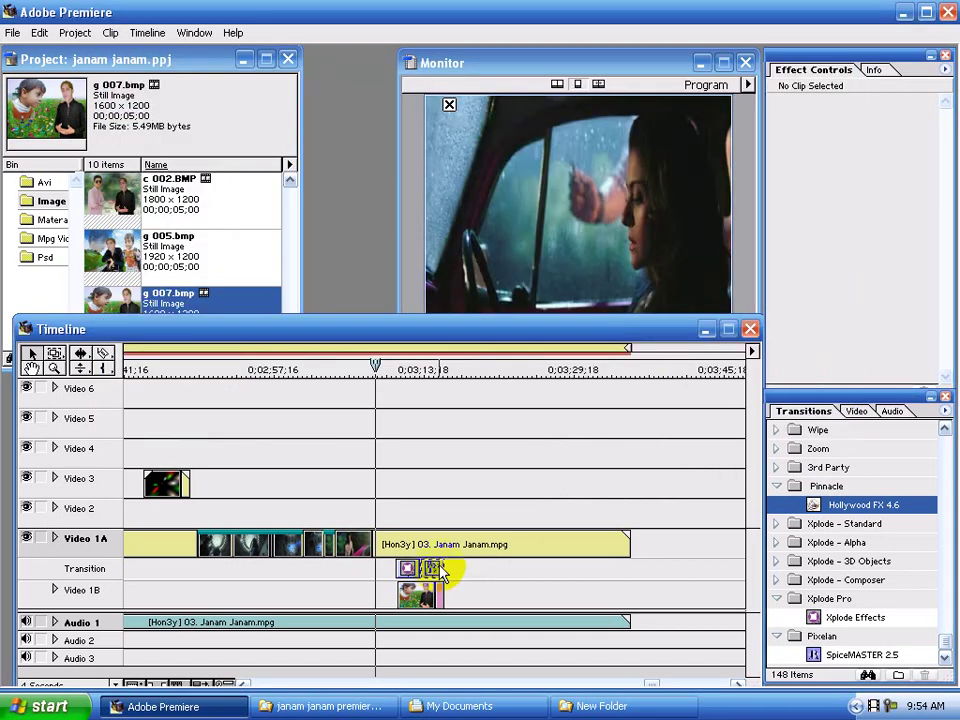
# Step: Flip the Hollywood FX transition's track direction and restore its length to match the clip
pyautogui.moveTo(440, 567); pyautogui.dragTo(478, 569)
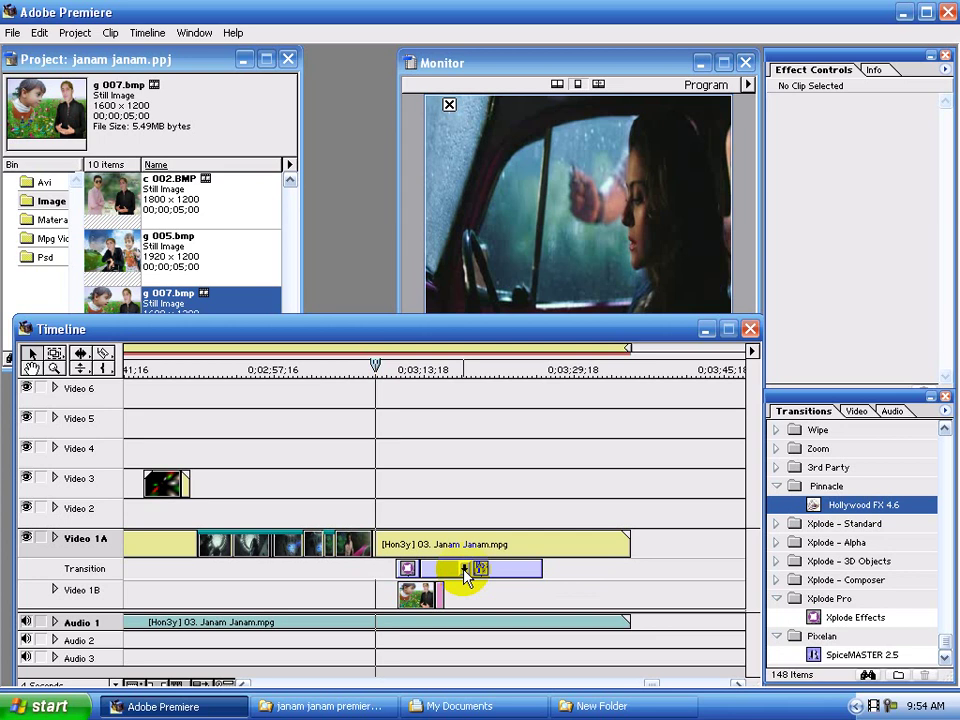
pyautogui.click(464, 568)
pyautogui.moveTo(539, 565); pyautogui.dragTo(443, 566)
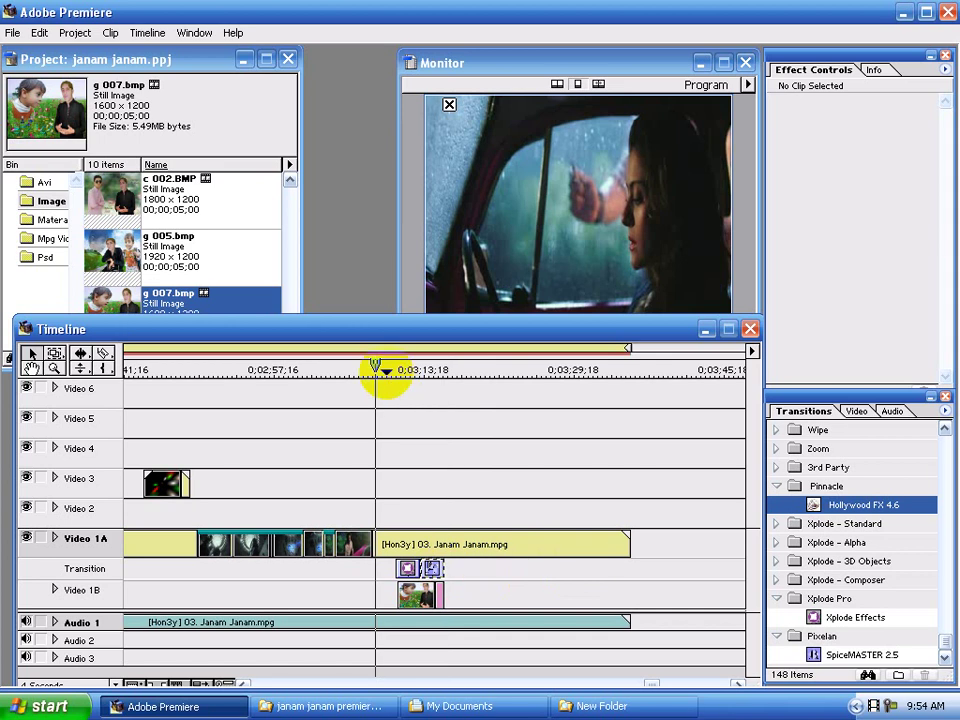
# Step: Play back the section from the transition's start to check the result
pyautogui.moveTo(376, 368); pyautogui.dragTo(396, 366)
pyautogui.press('space')
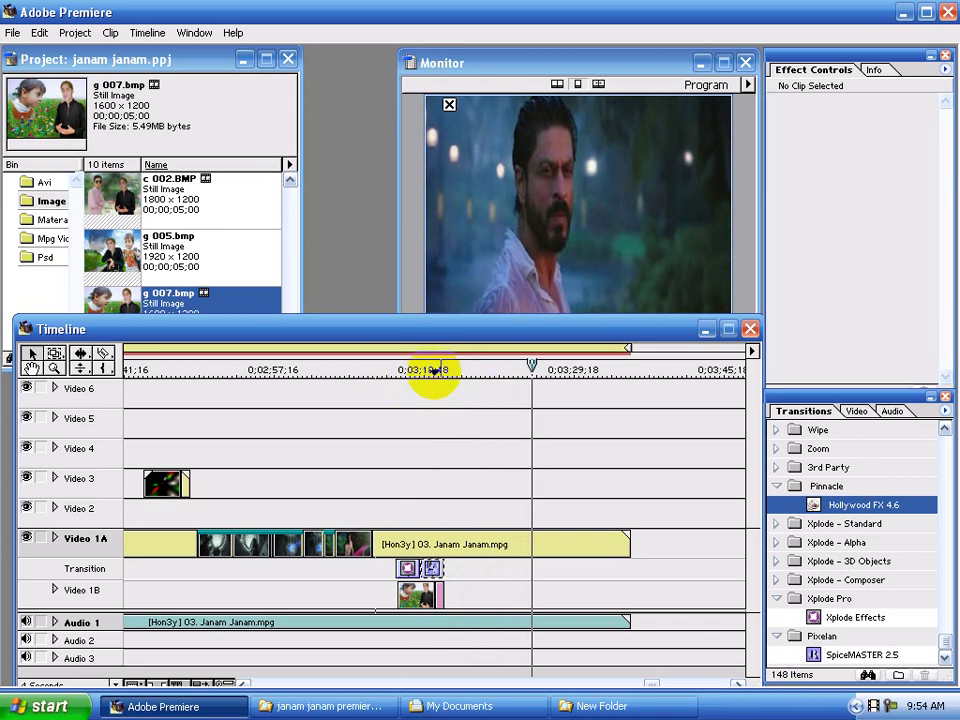
pyautogui.click(448, 372)
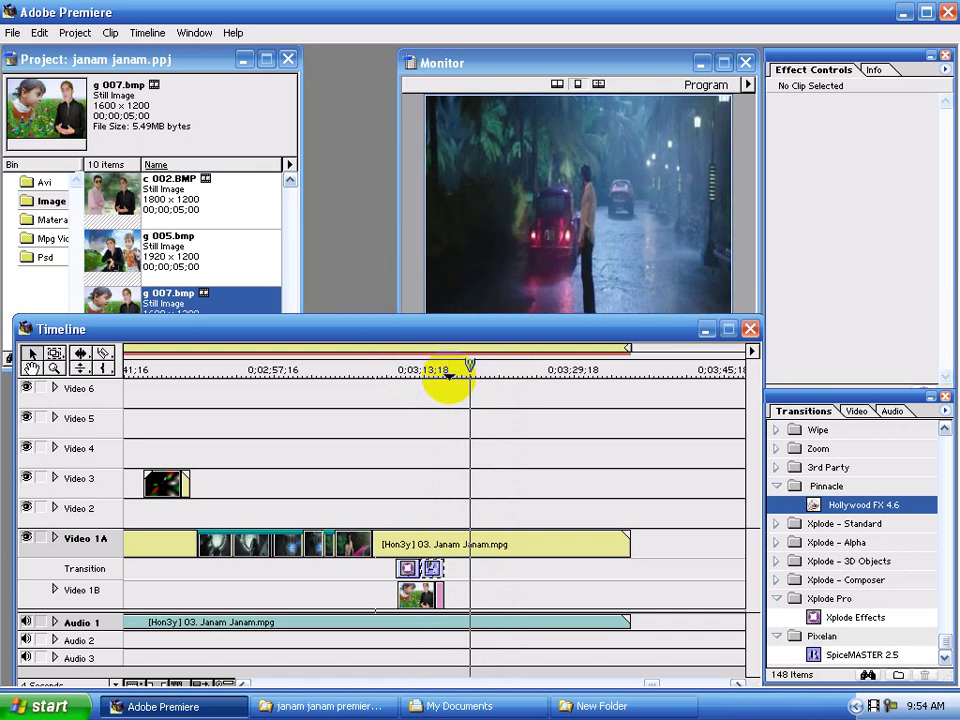
# Step: Add the Rj Afridi-White.bmp white image from the Material bin to Video 4 at the edit line
pyautogui.click(60, 222)
pyautogui.moveTo(115, 245); pyautogui.dragTo(497, 453)
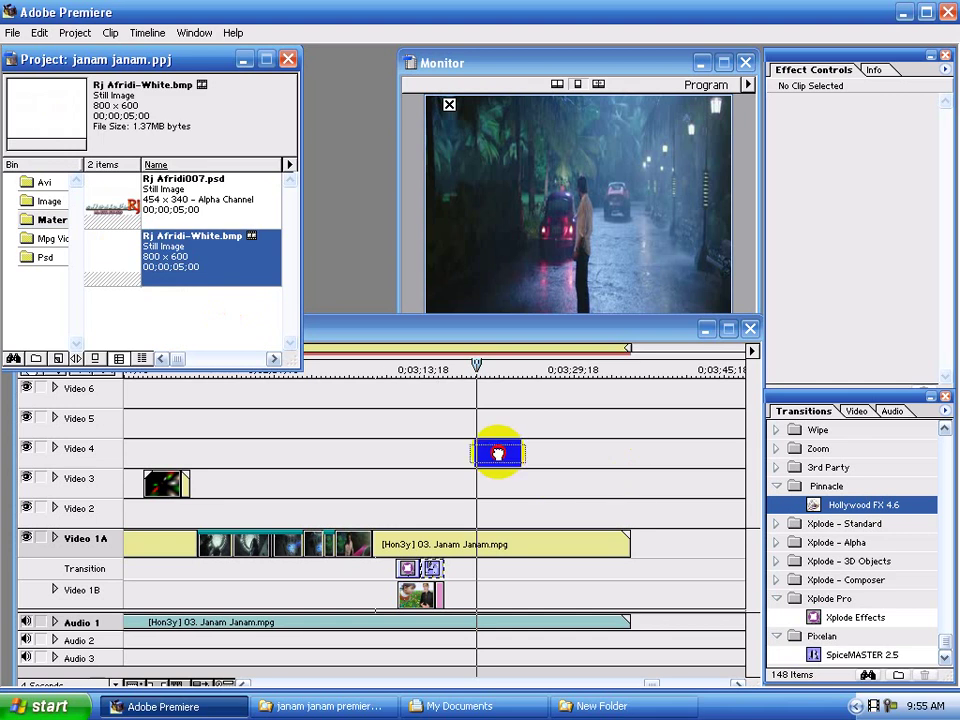
pyautogui.moveTo(497, 453); pyautogui.dragTo(505, 451)
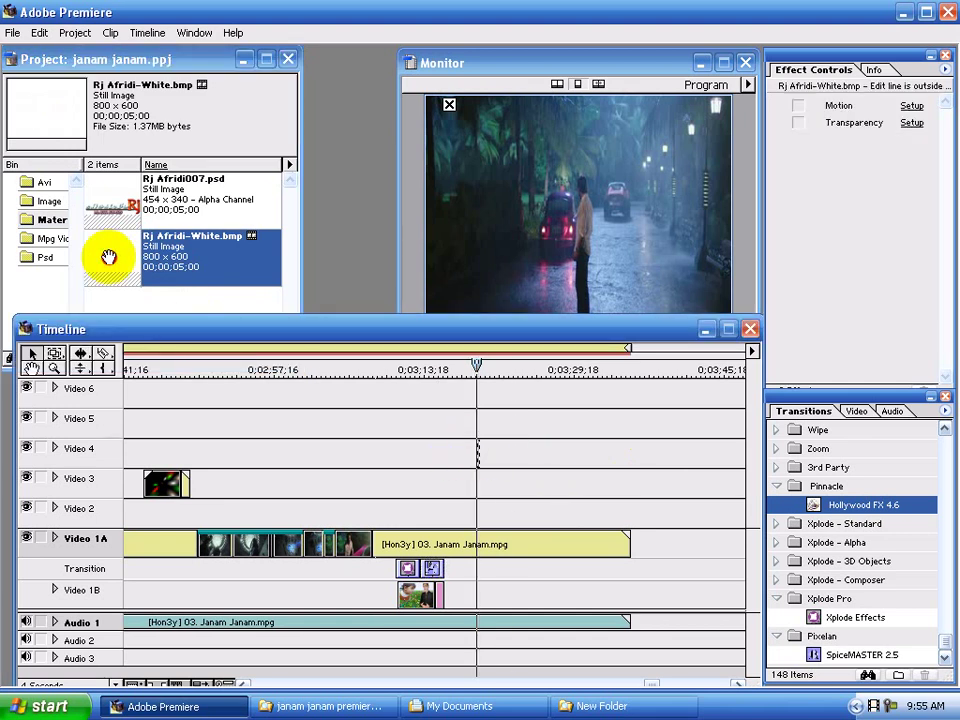
pyautogui.moveTo(115, 250); pyautogui.dragTo(505, 451)
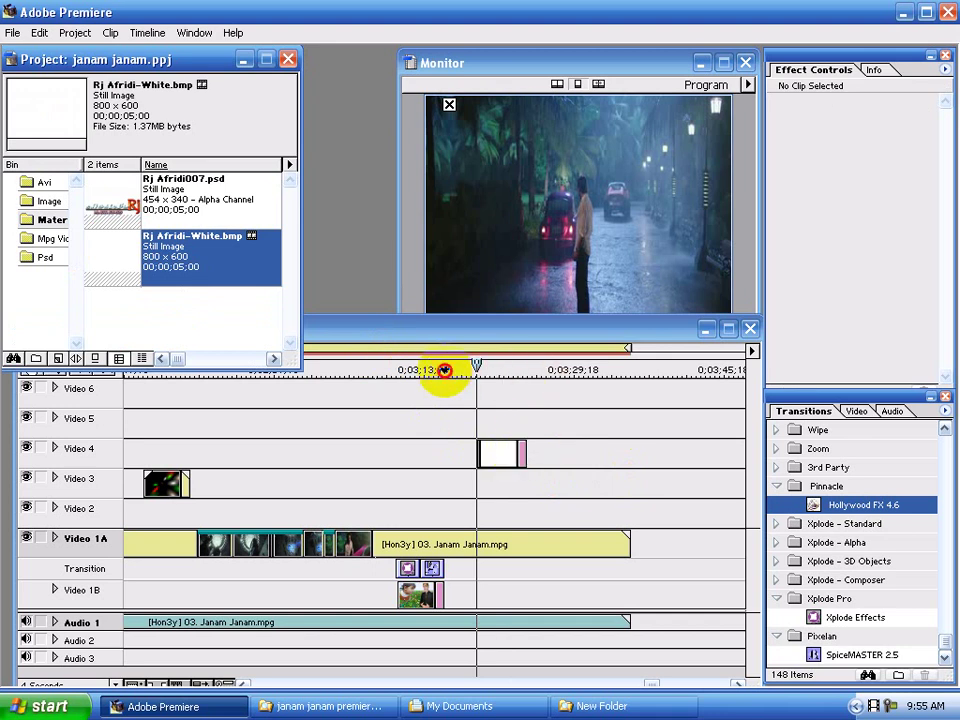
# Step: Play the song and set the edit line at the white clip's end, near 00;03;23;22
pyautogui.click(444, 370)
pyautogui.press('space')
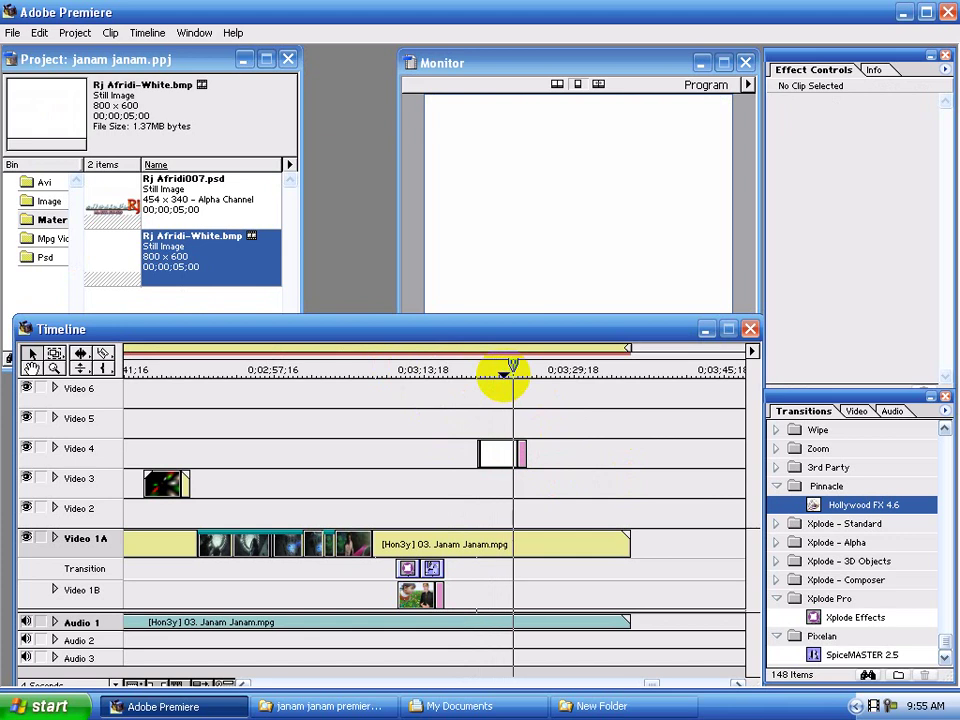
pyautogui.click(519, 375)
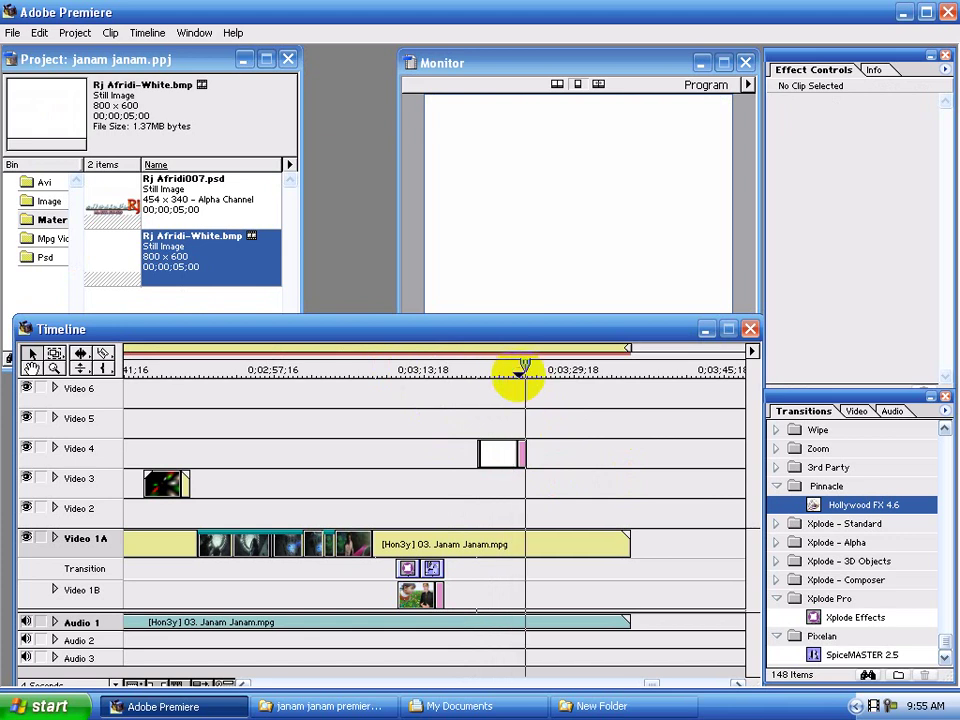
pyautogui.click(519, 375)
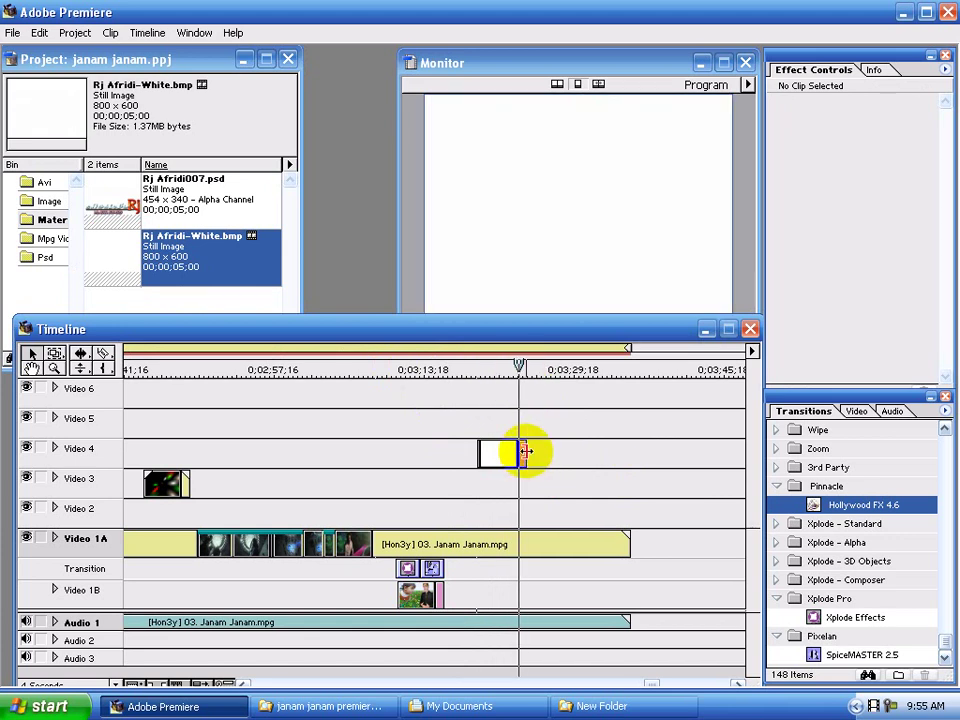
pyautogui.click(500, 452)
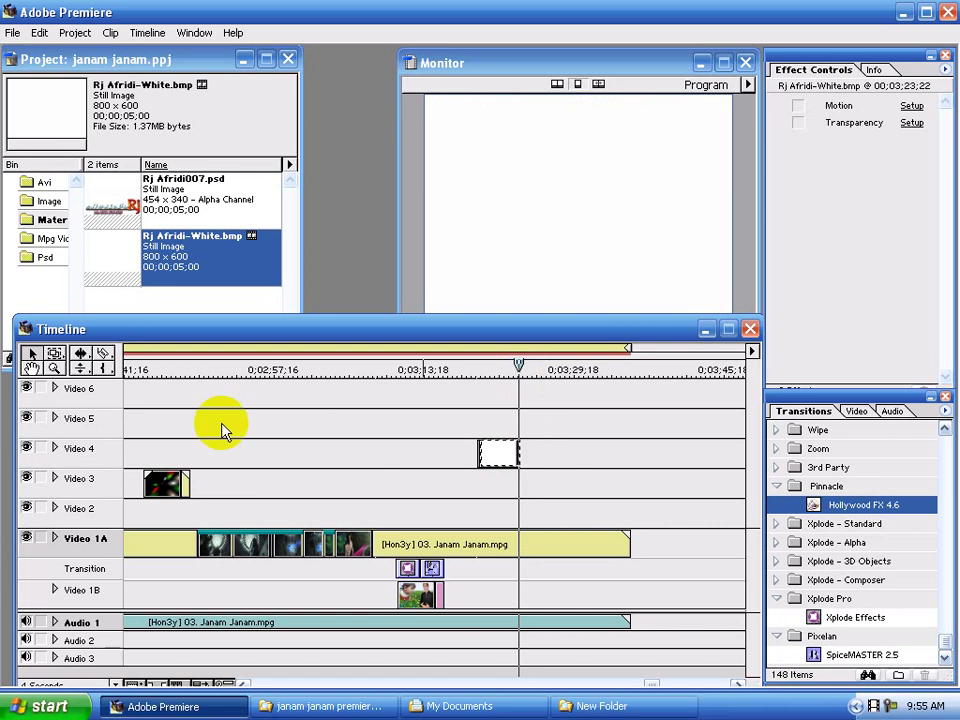
pyautogui.moveTo(270, 336); pyautogui.dragTo(324, 245)
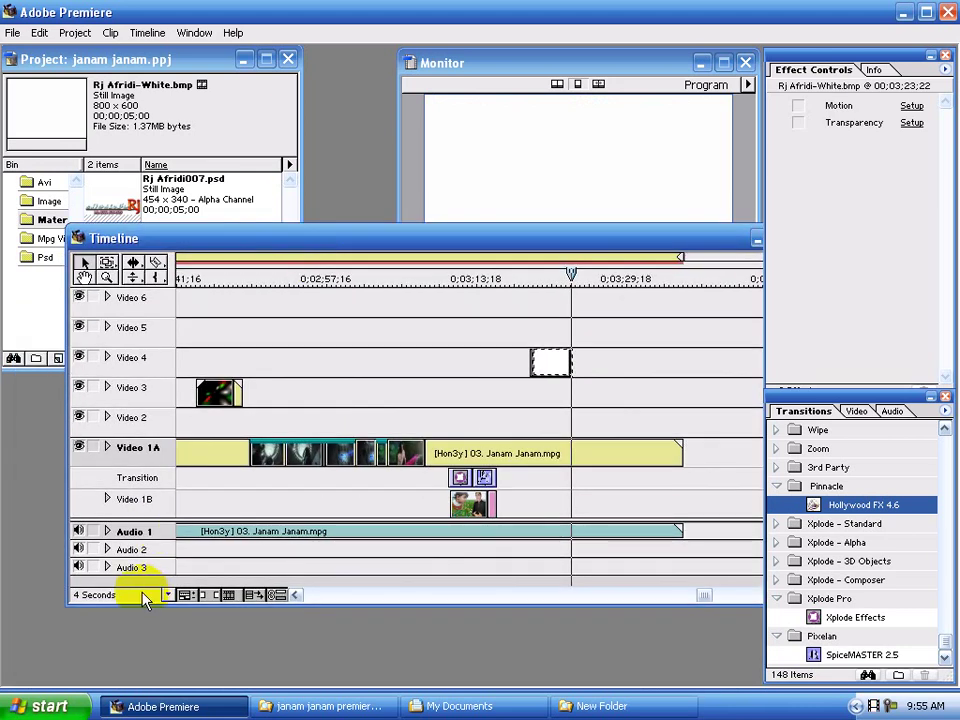
# Step: Zoom the timeline to 1 Second units and trim the start of the white flash clip
pyautogui.click(143, 597)
pyautogui.click(145, 462)
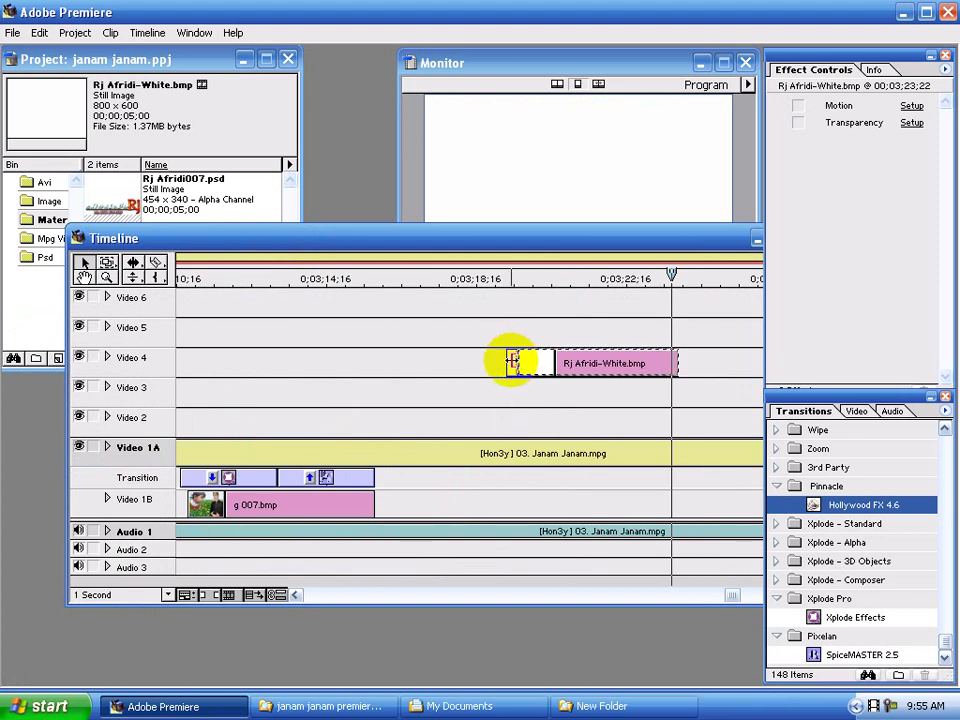
pyautogui.moveTo(512, 361); pyautogui.dragTo(516, 362)
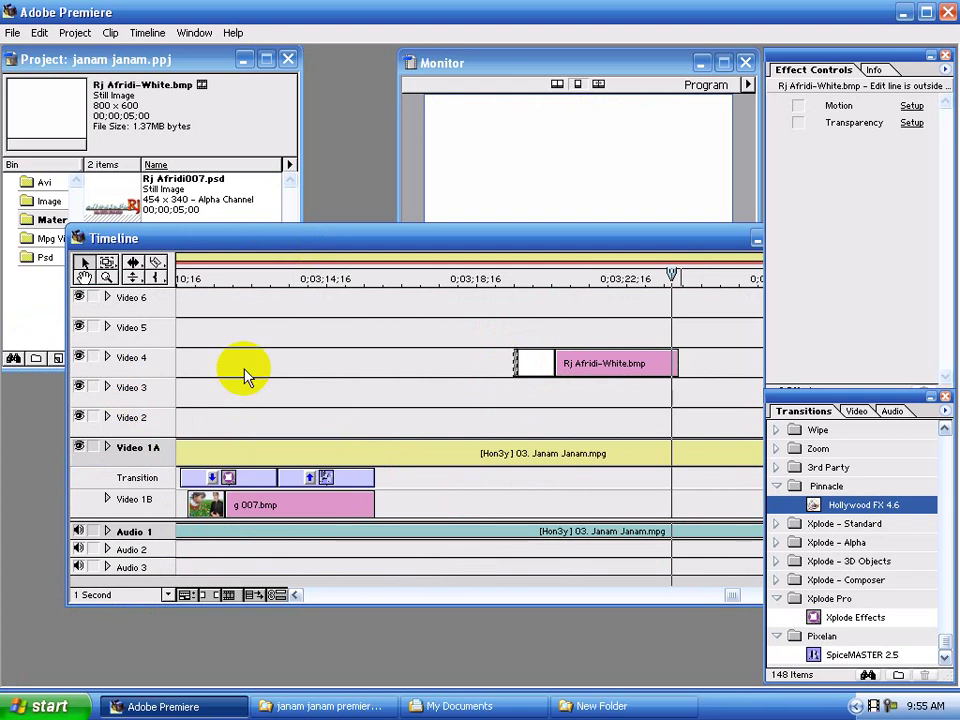
# Step: Expand Video 4 and pull the white flash clip's opacity line down
pyautogui.click(107, 357)
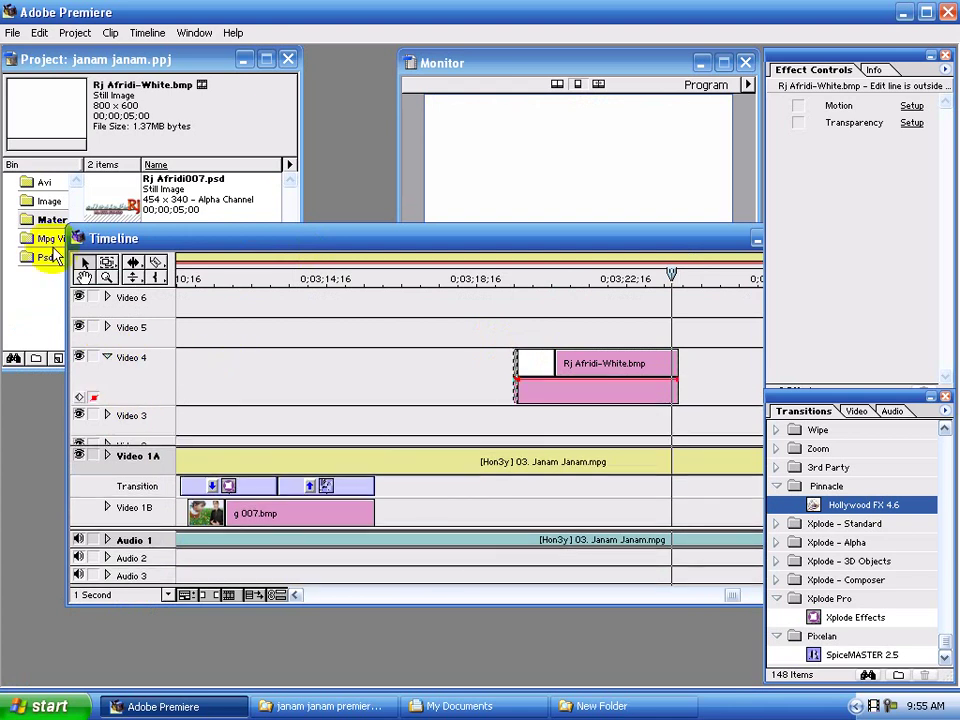
pyautogui.click(476, 343)
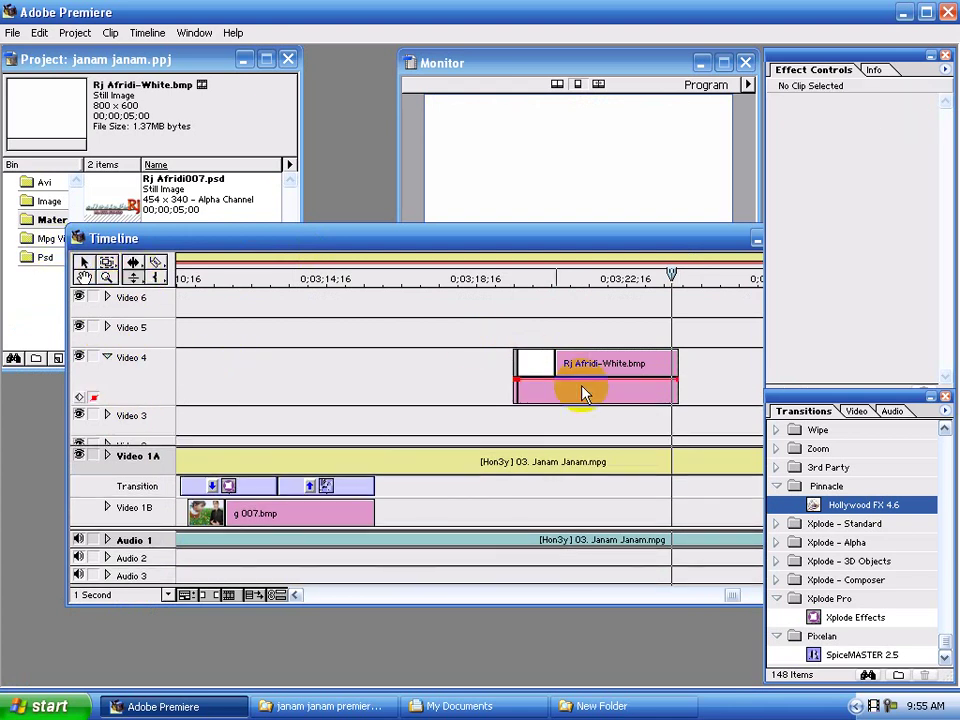
pyautogui.moveTo(584, 378); pyautogui.dragTo(584, 392)
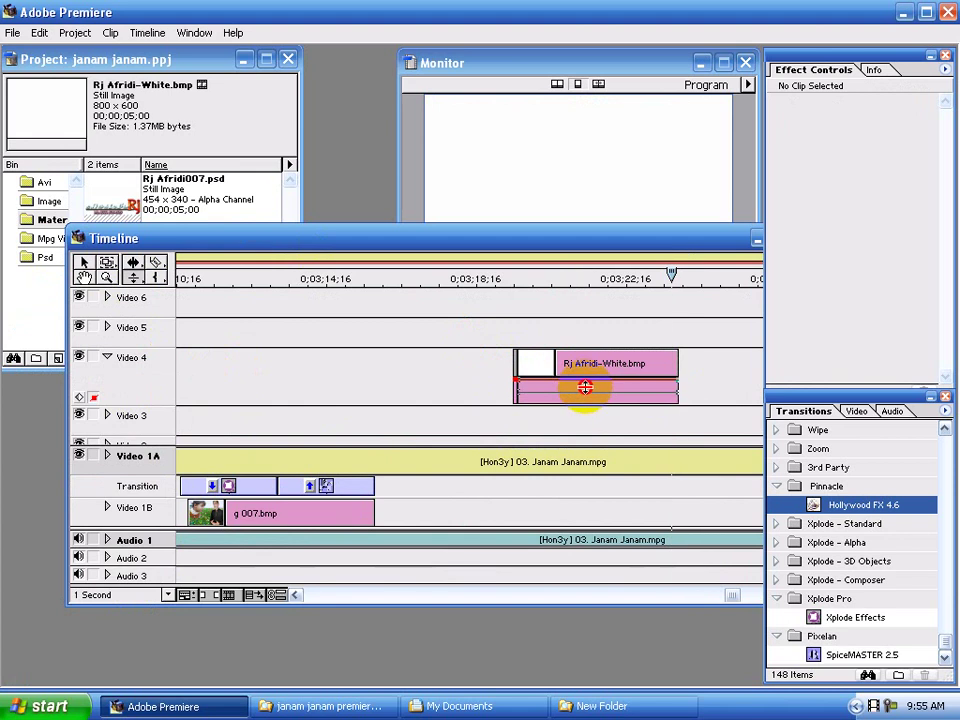
pyautogui.click(84, 262)
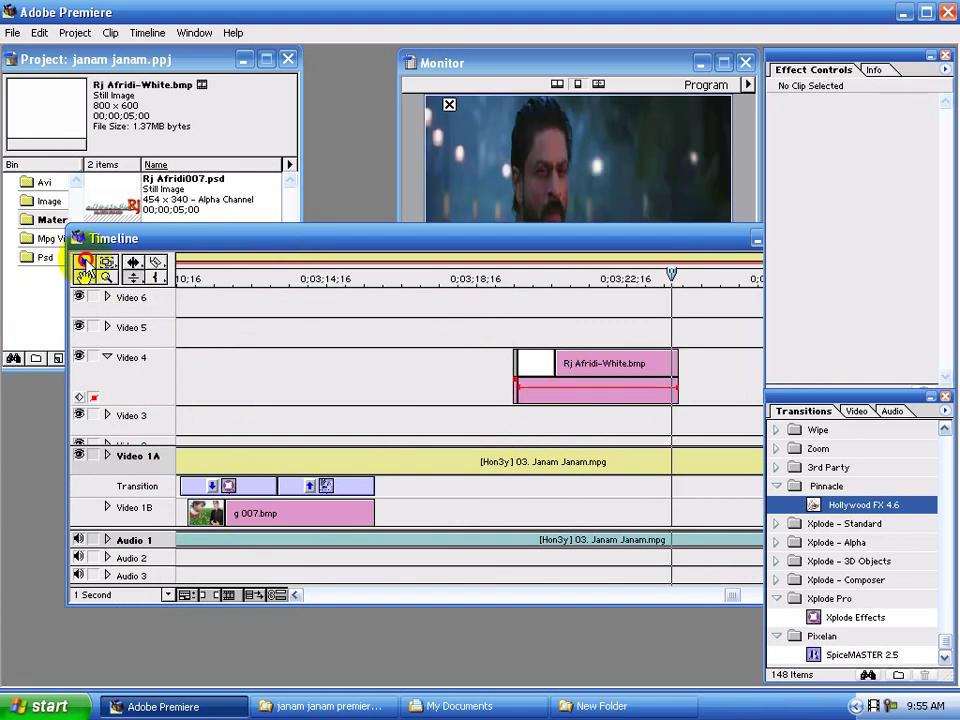
# Step: Add opacity keyframes along the flash clip and drag them into a flickering zigzag
pyautogui.click(530, 388)
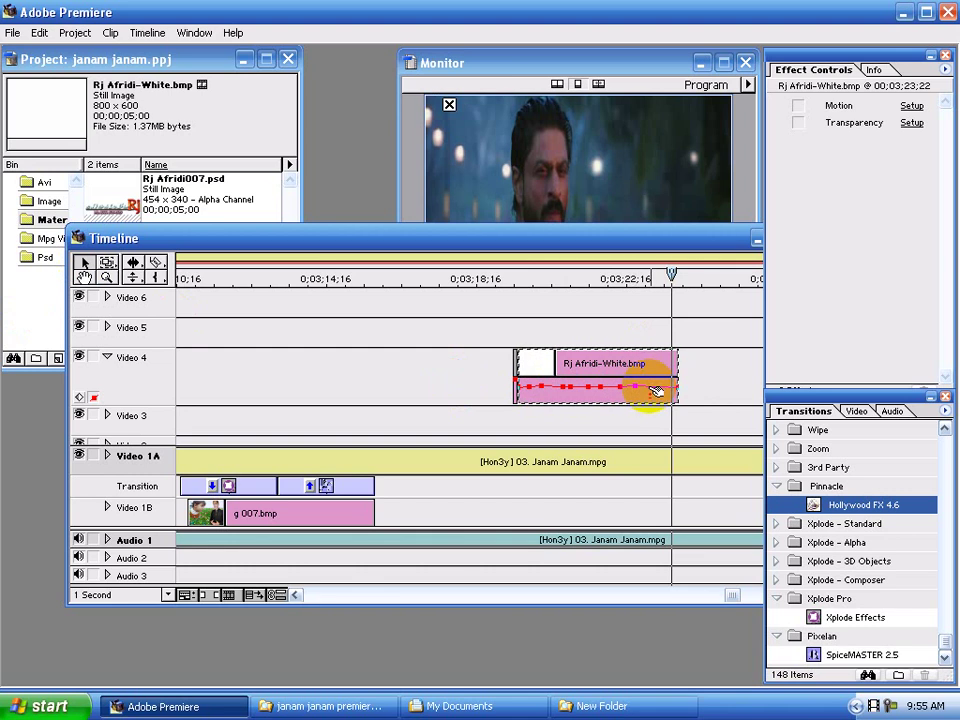
pyautogui.click(521, 388)
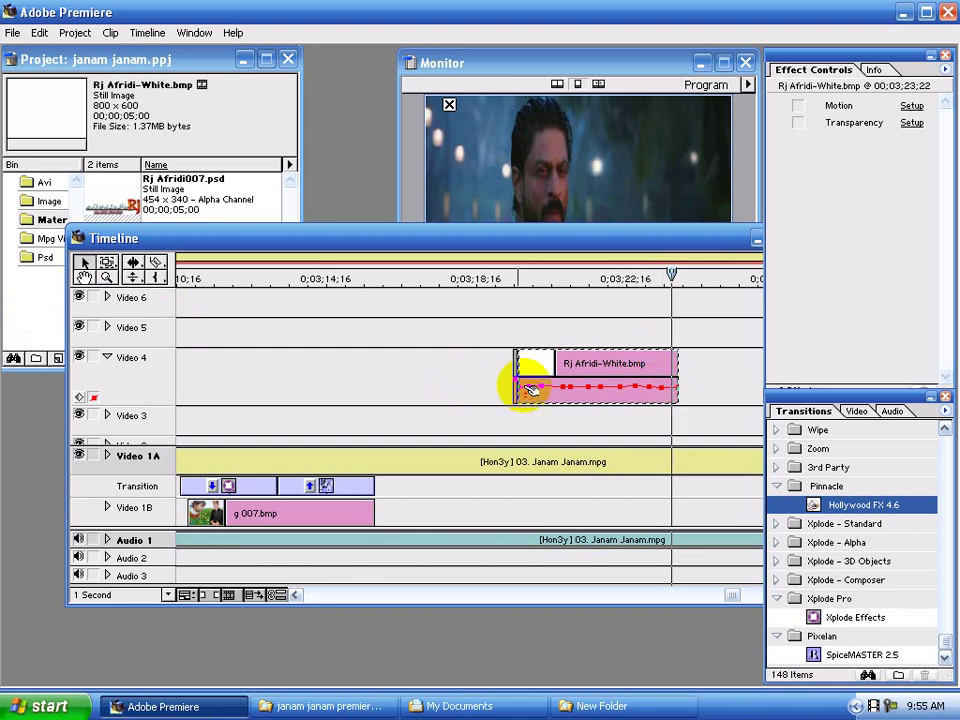
pyautogui.click(524, 390)
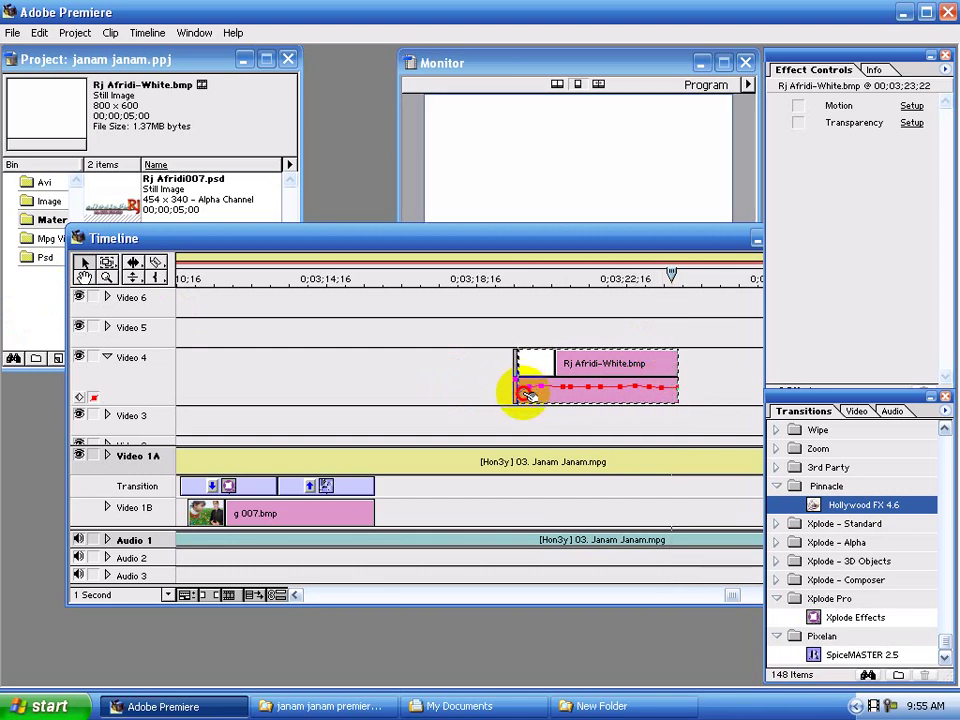
pyautogui.moveTo(537, 388); pyautogui.dragTo(524, 390)
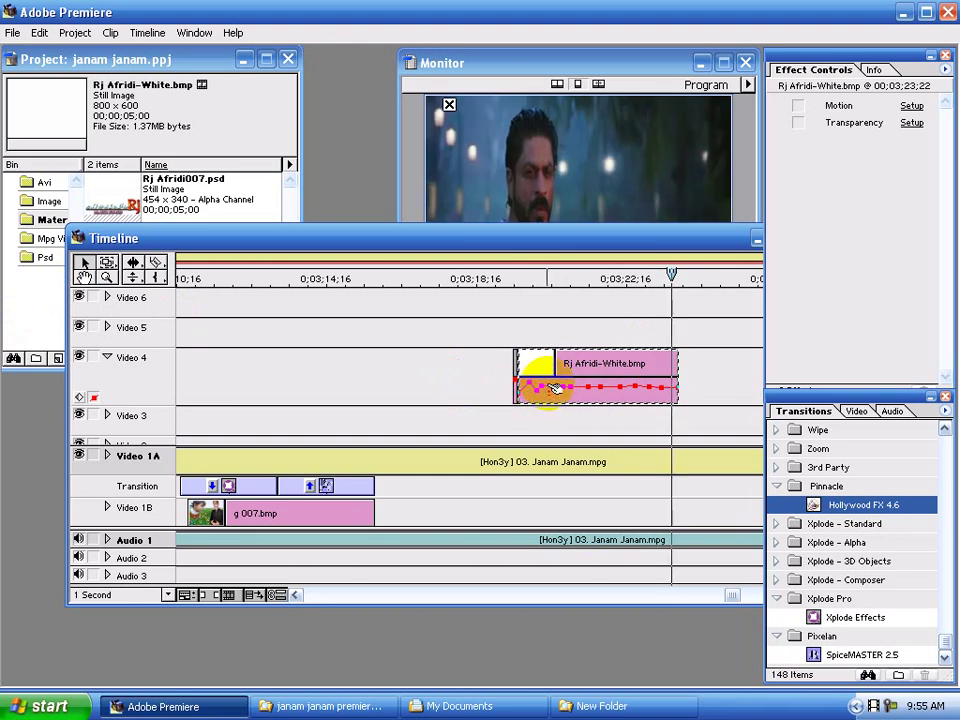
pyautogui.moveTo(557, 392); pyautogui.dragTo(611, 391)
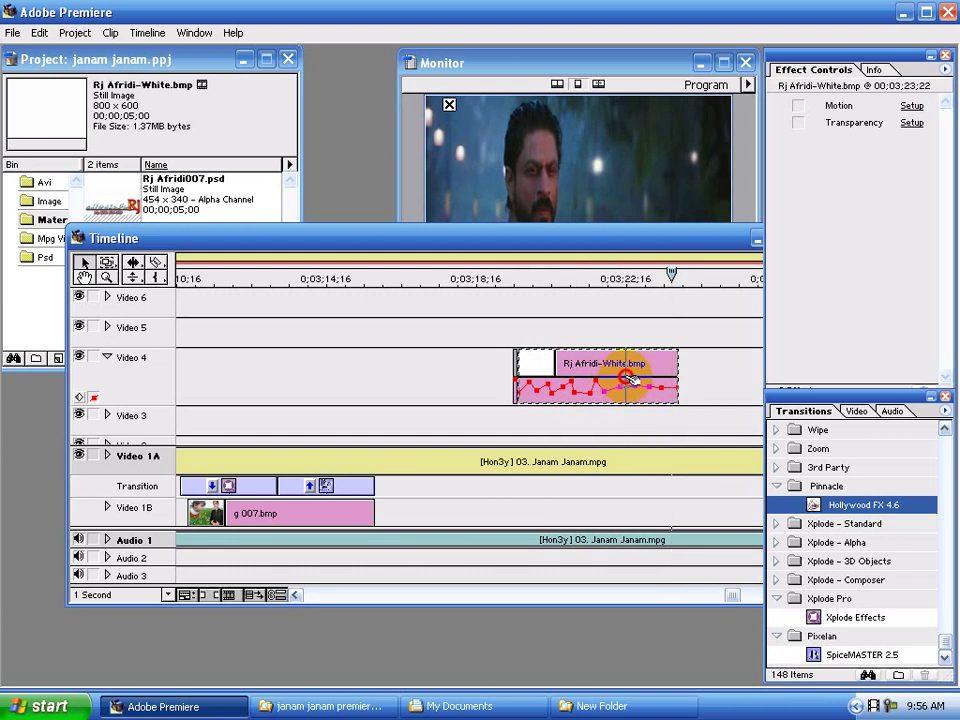
pyautogui.moveTo(632, 389); pyautogui.dragTo(622, 398)
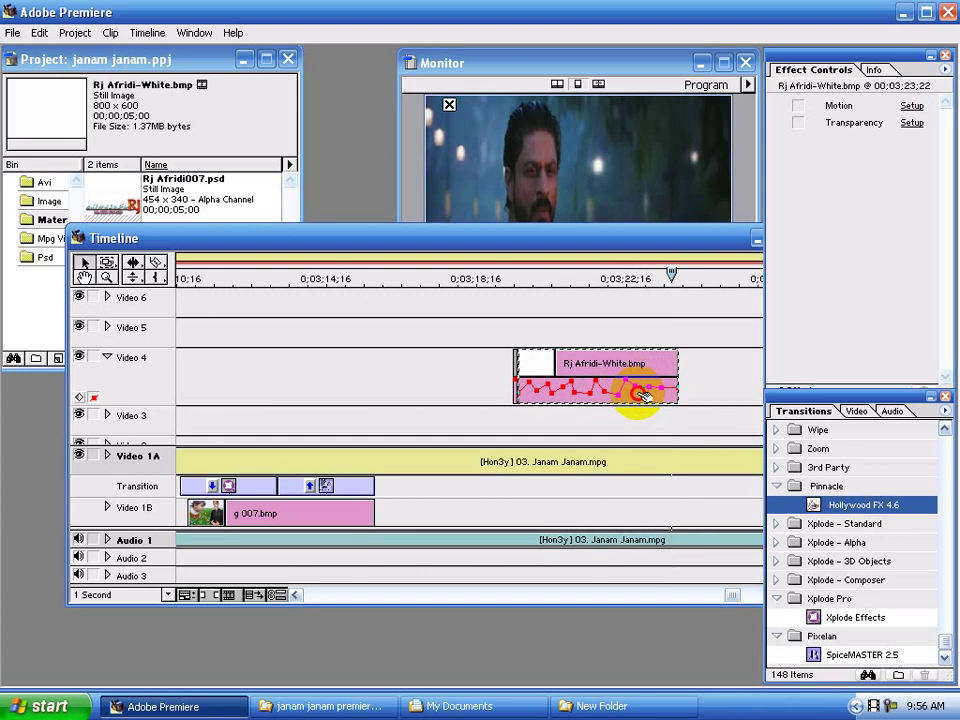
pyautogui.moveTo(648, 391)
pyautogui.mouseDown()
pyautogui.moveTo(667, 389)
pyautogui.moveTo(634, 392)
pyautogui.mouseUp()
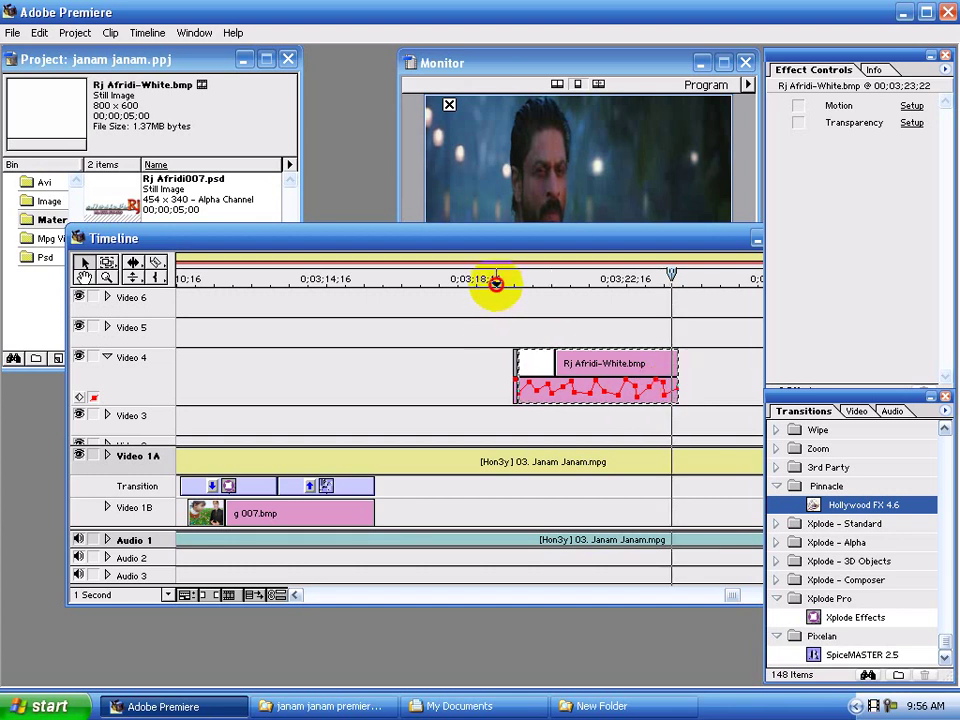
# Step: Play back the flickering flash from just before the clip, then collapse Video 4
pyautogui.click(496, 283)
pyautogui.press('space')
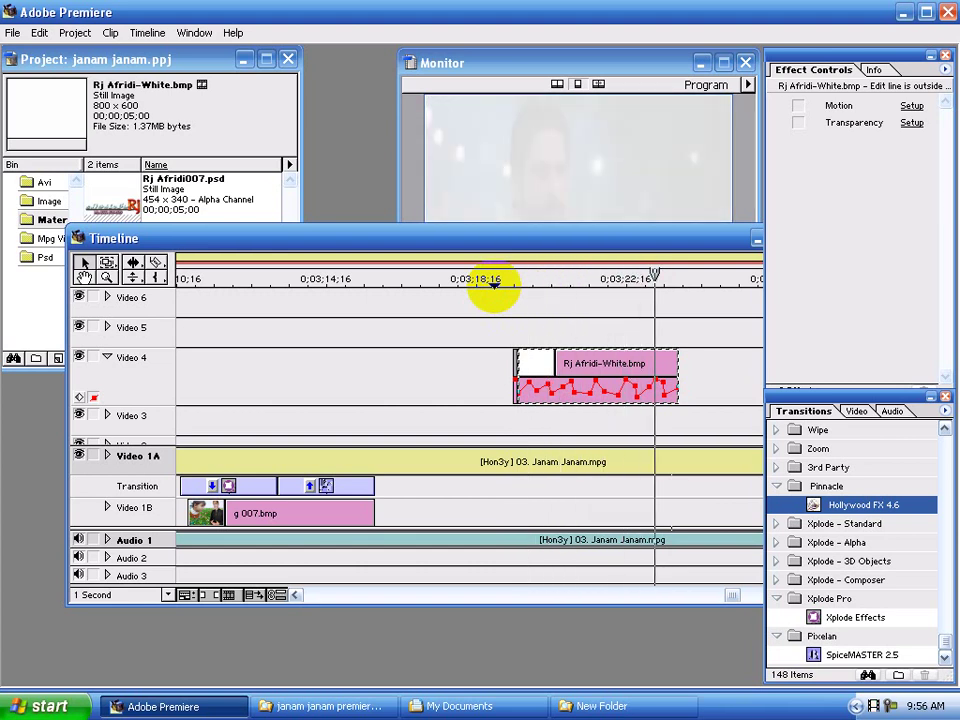
pyautogui.click(676, 285)
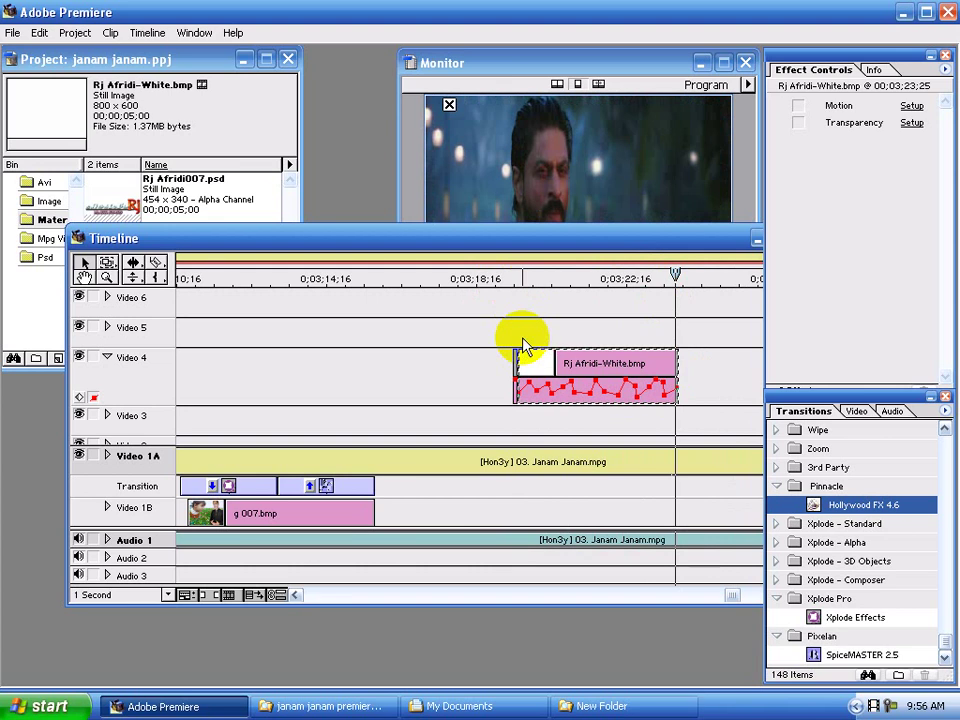
pyautogui.click(107, 357)
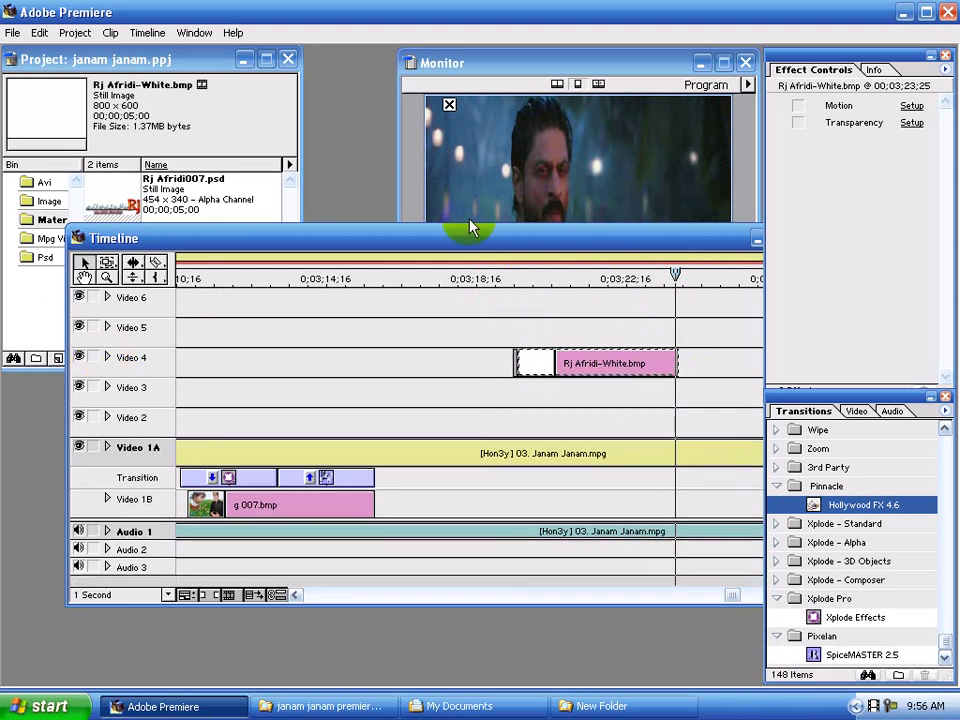
# Step: Align the Xplode transition's start with g 007.bmp and minimize Premiere to the desktop
pyautogui.moveTo(470, 228); pyautogui.dragTo(277, 242)
pyautogui.click(292, 262)
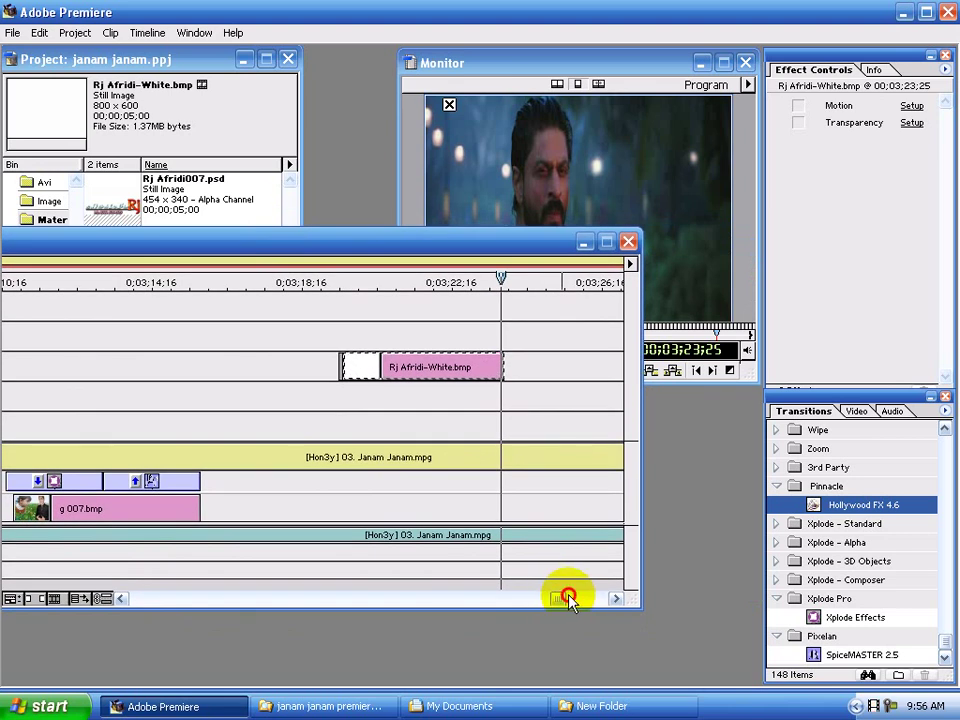
pyautogui.moveTo(567, 597); pyautogui.dragTo(553, 598)
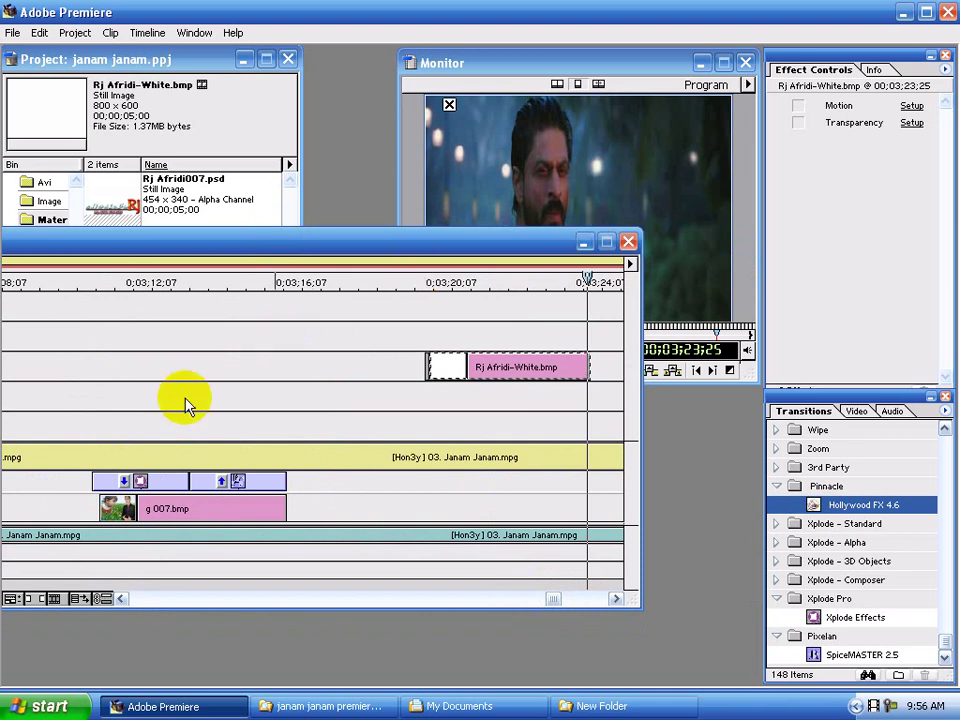
pyautogui.moveTo(93, 478); pyautogui.dragTo(102, 478)
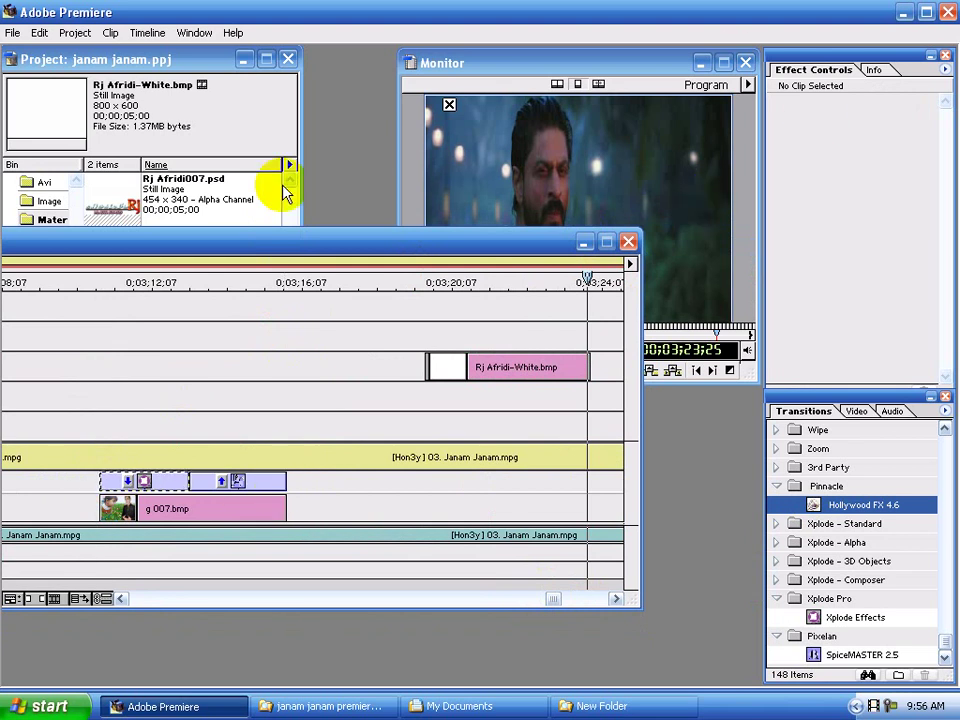
pyautogui.click(249, 505)
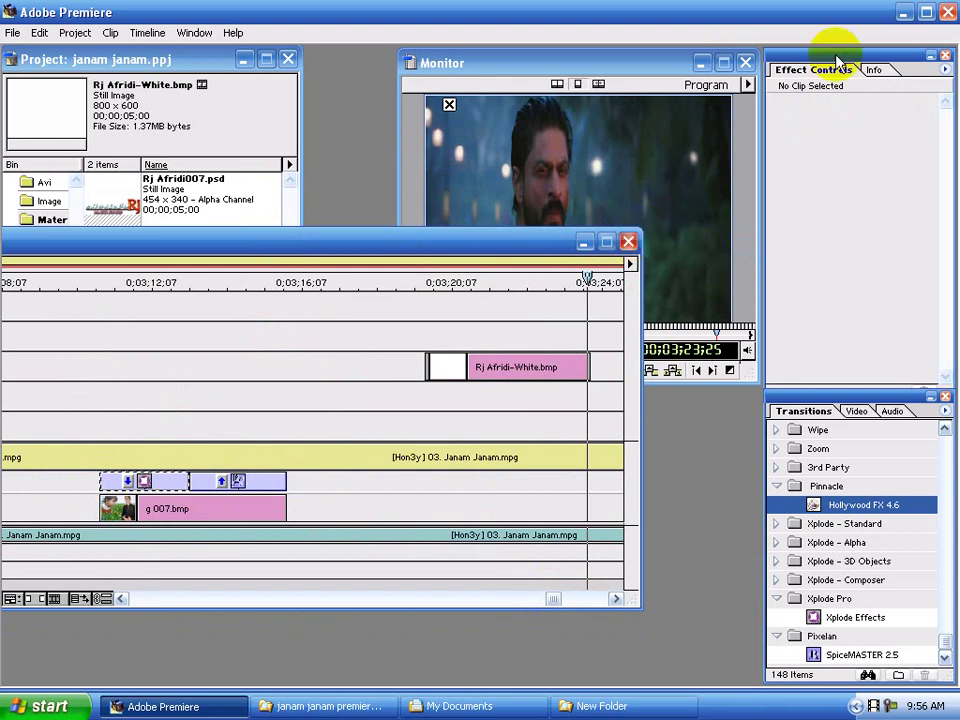
pyautogui.click(899, 14)
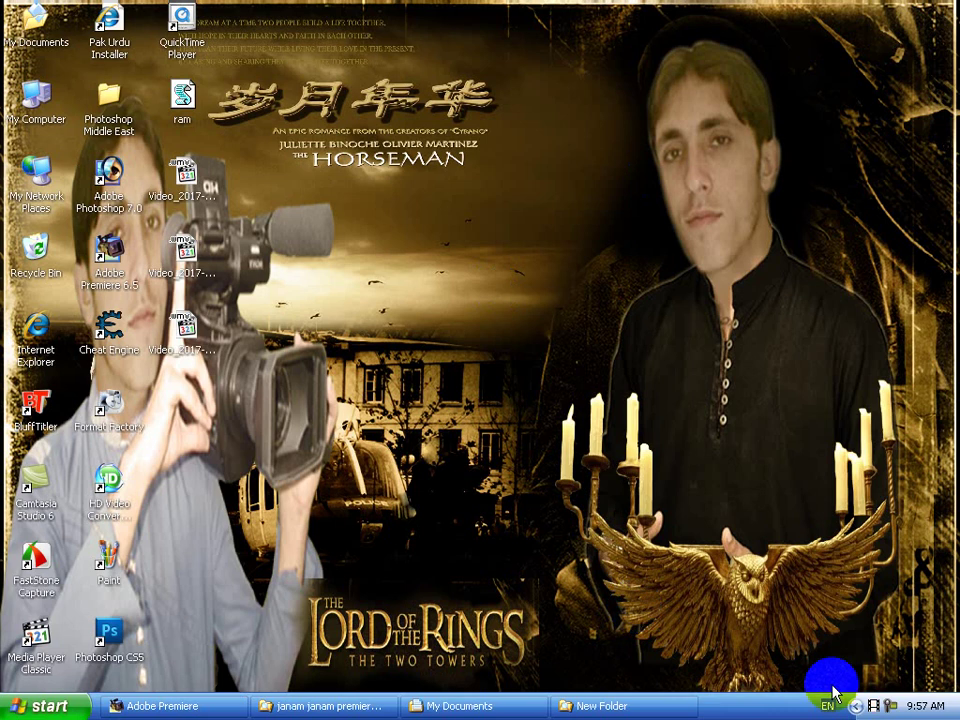